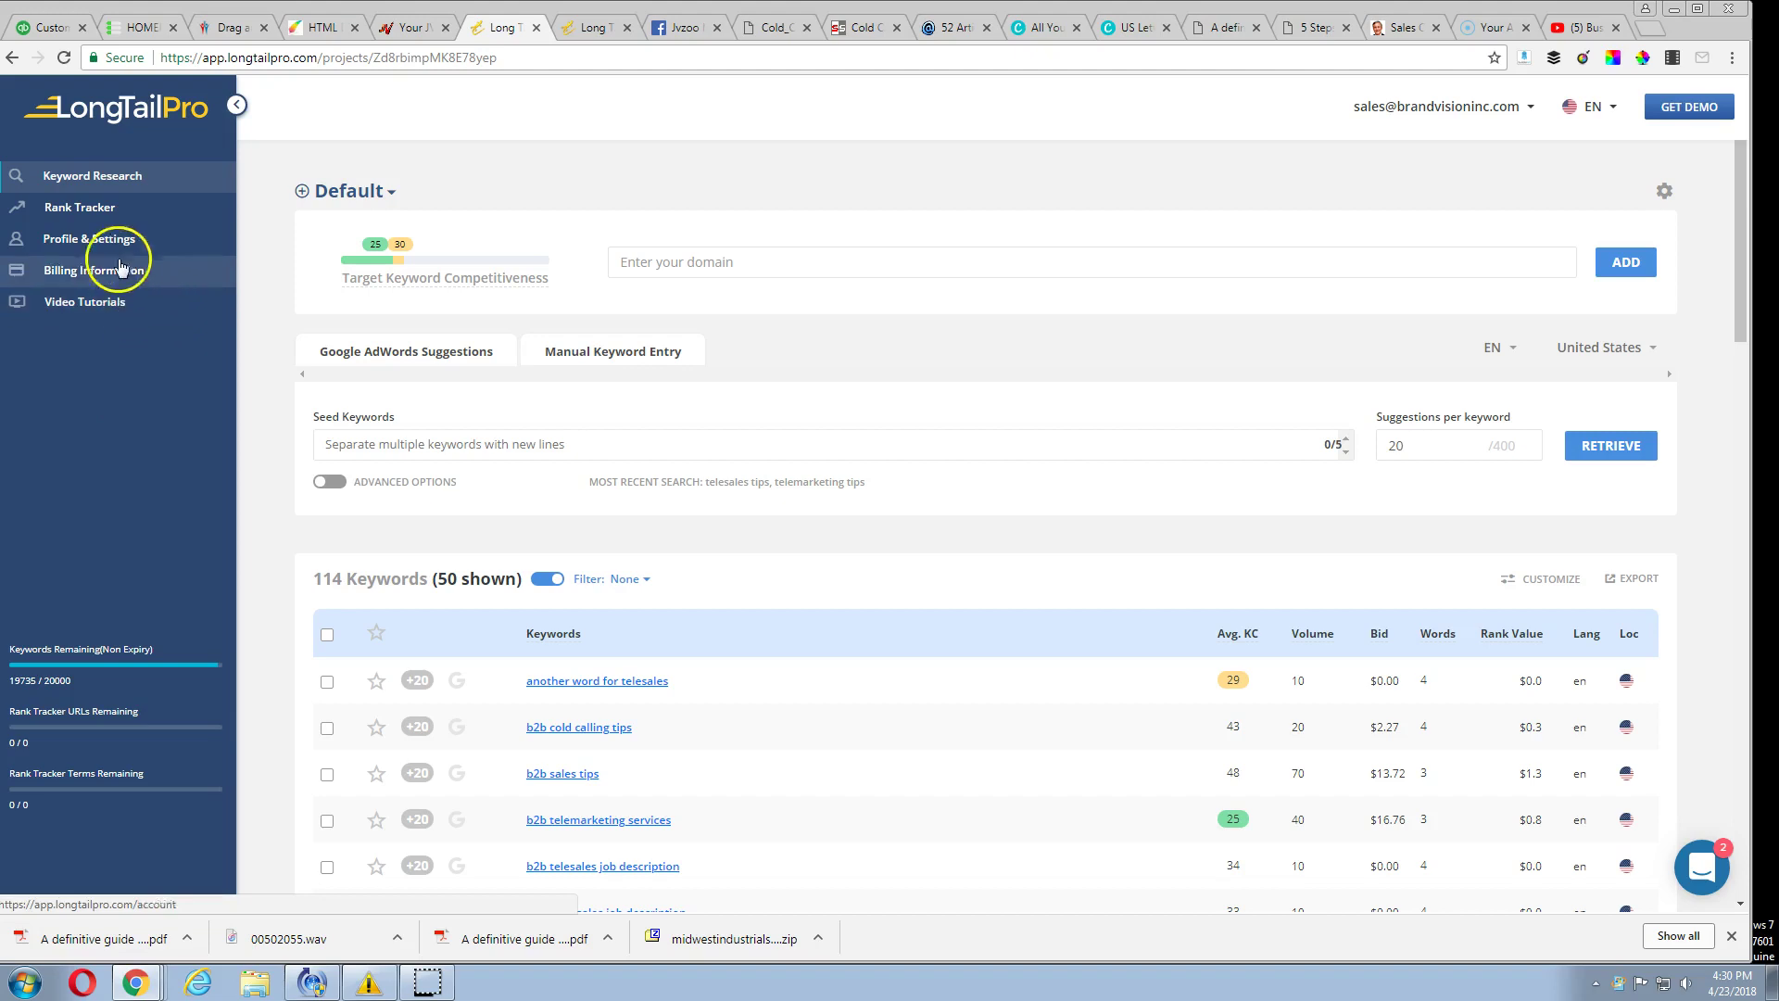
pyautogui.scroll(-1, 418, 361)
pyautogui.scroll(-2, 626, 389)
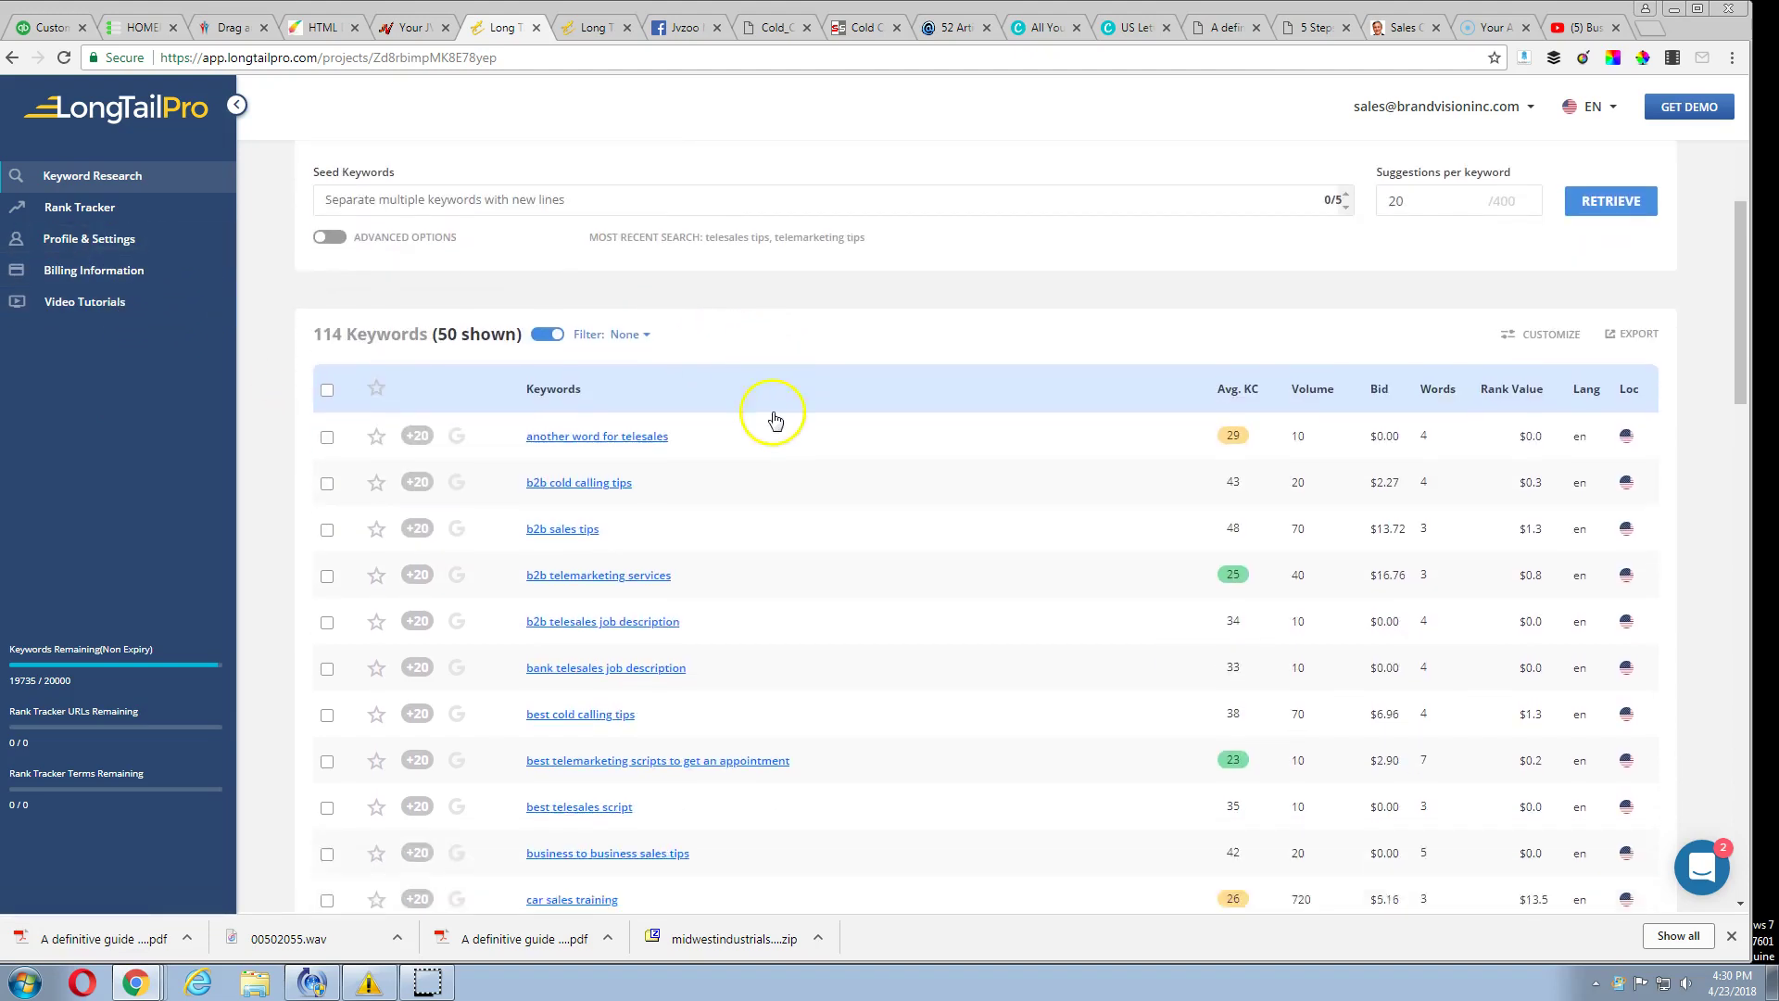
pyautogui.scroll(-2, 775, 419)
pyautogui.scroll(-2, 777, 418)
pyautogui.scroll(2, 776, 419)
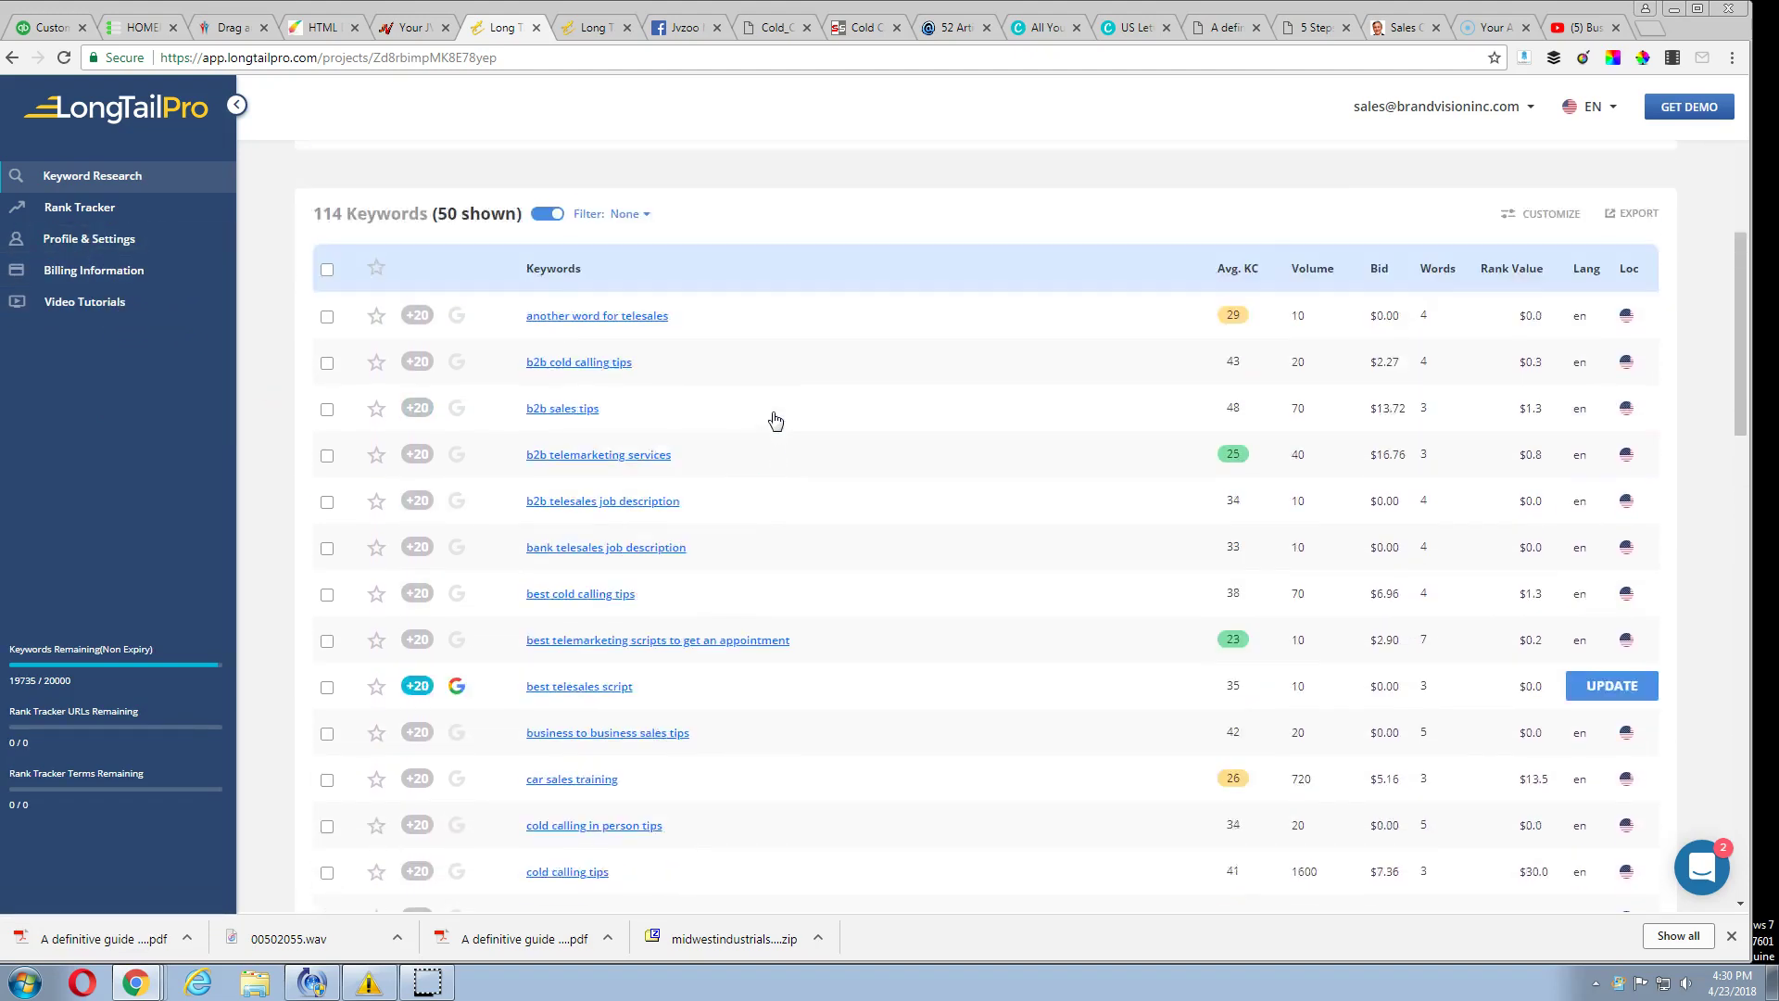
pyautogui.scroll(3, 775, 418)
pyautogui.scroll(3, 722, 417)
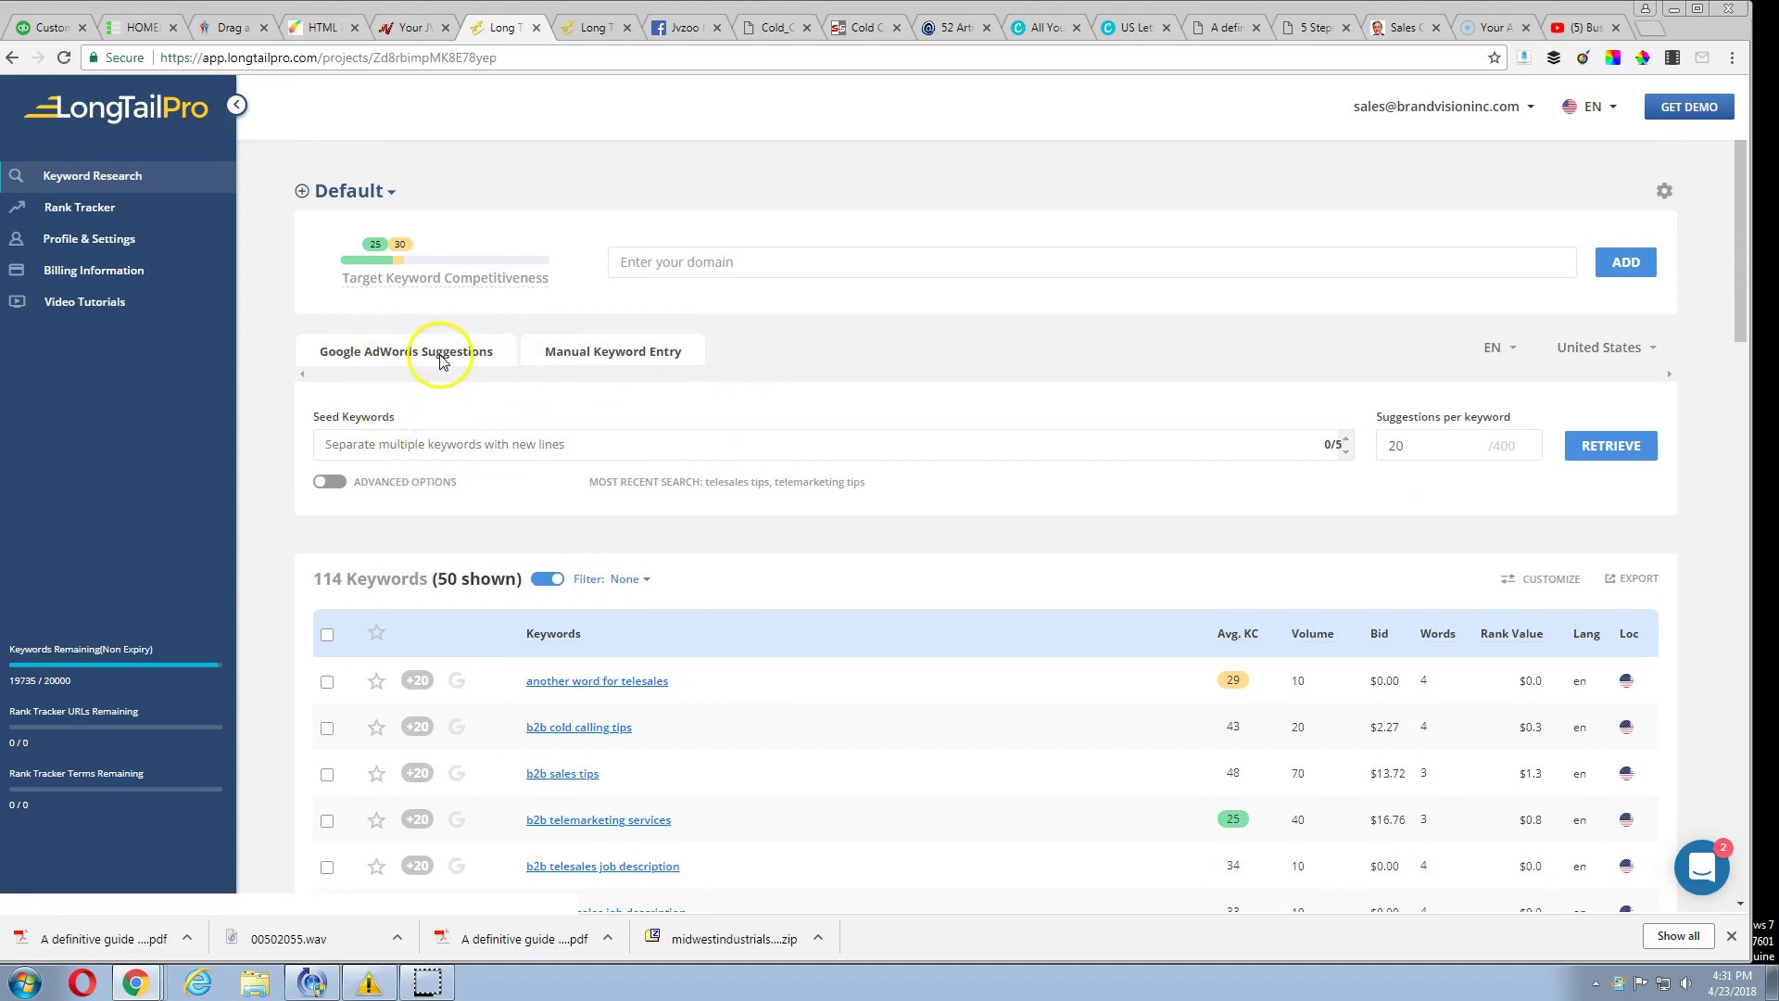
# Add 'website design' and 'website designer' as Google AdWords seed keywords and retrieve suggestions
pyautogui.click(414, 445)
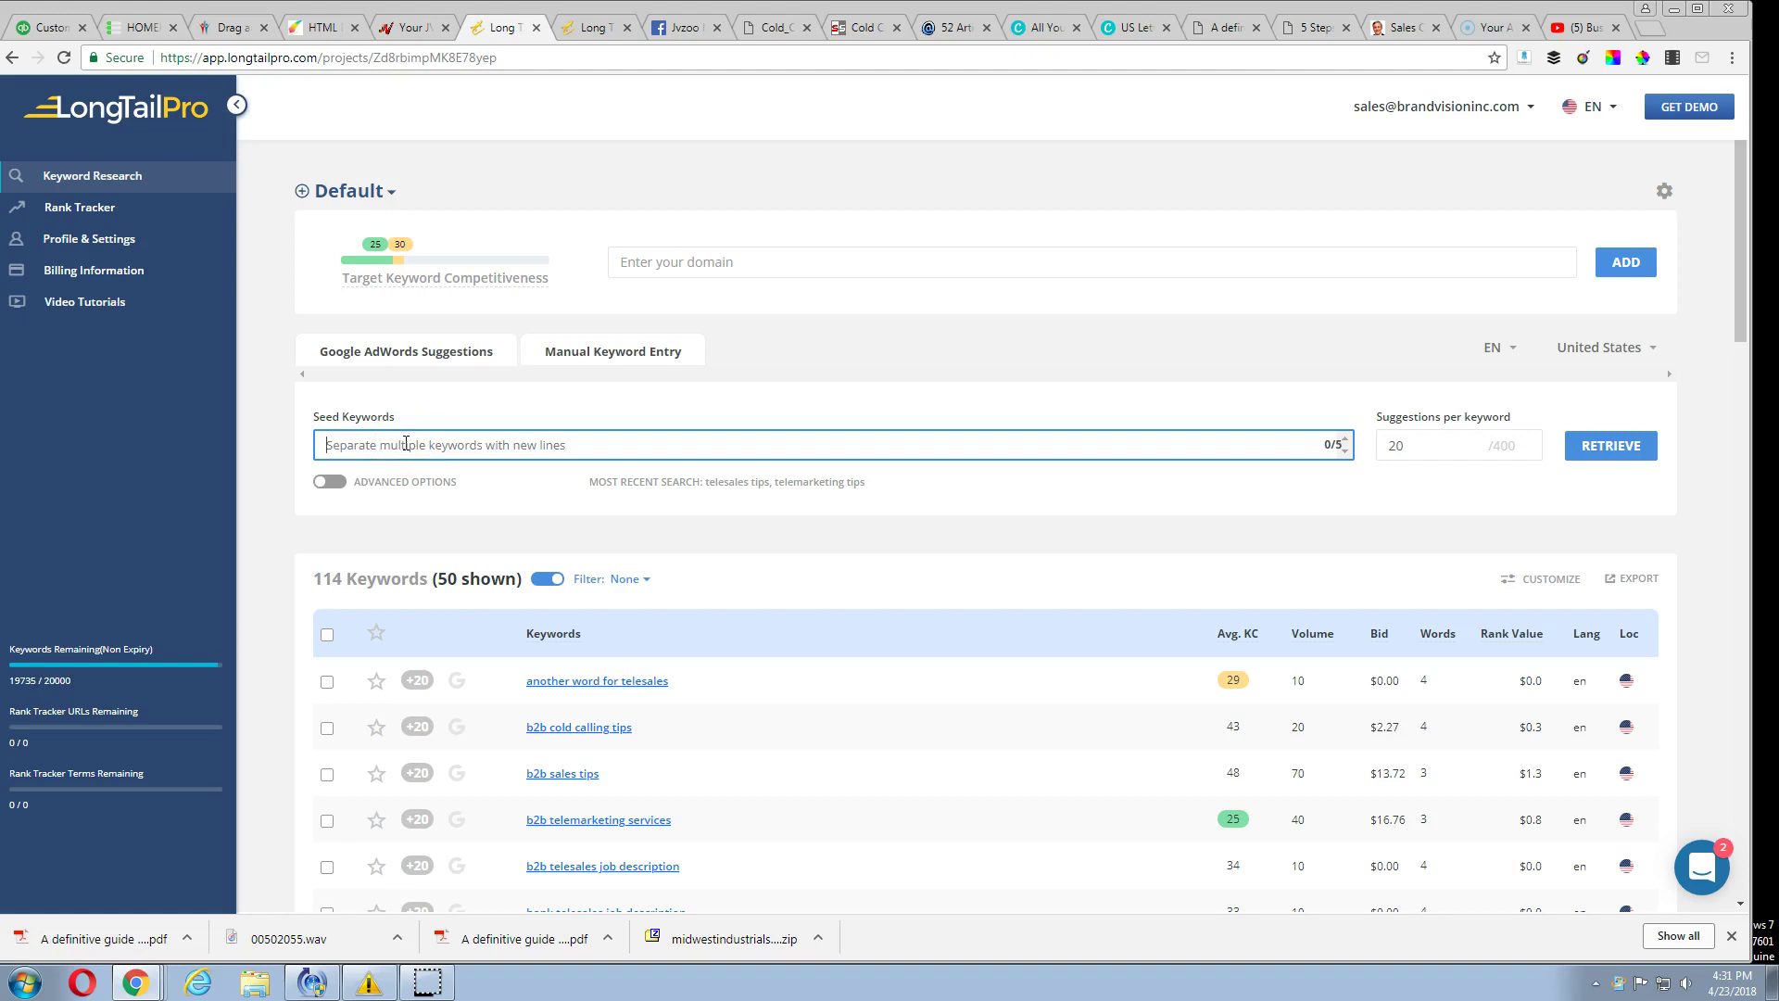
pyautogui.write('website')
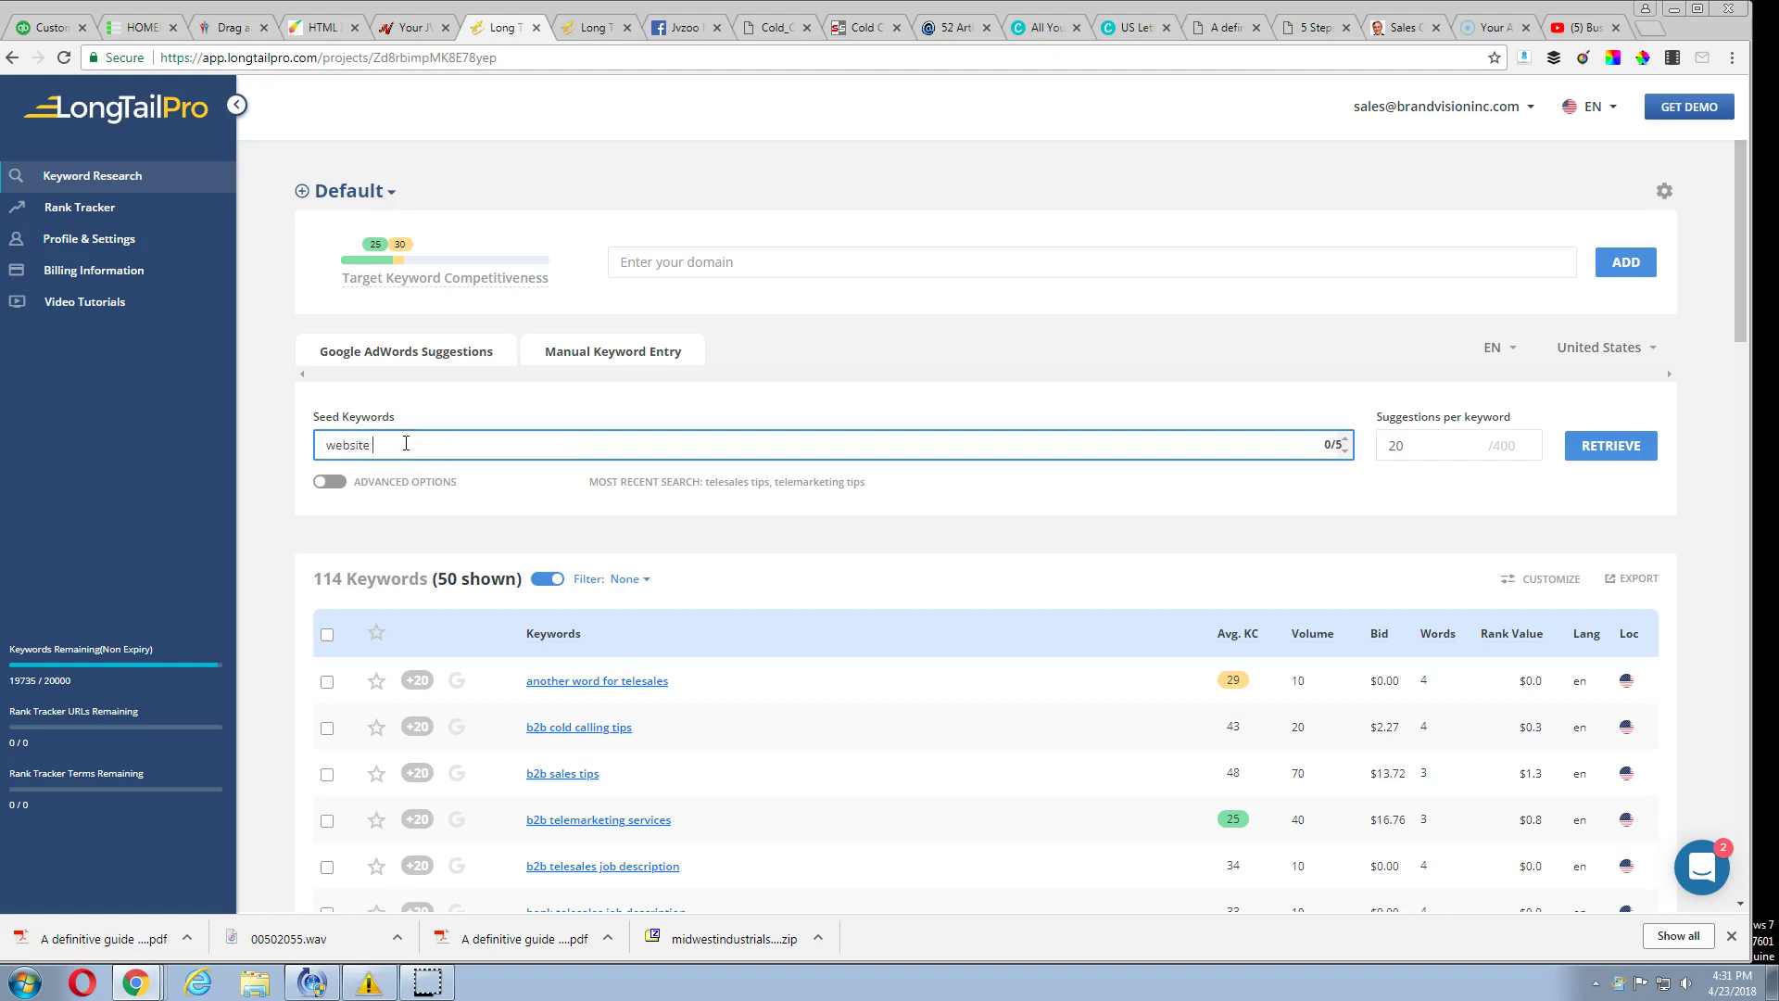
pyautogui.write('design')
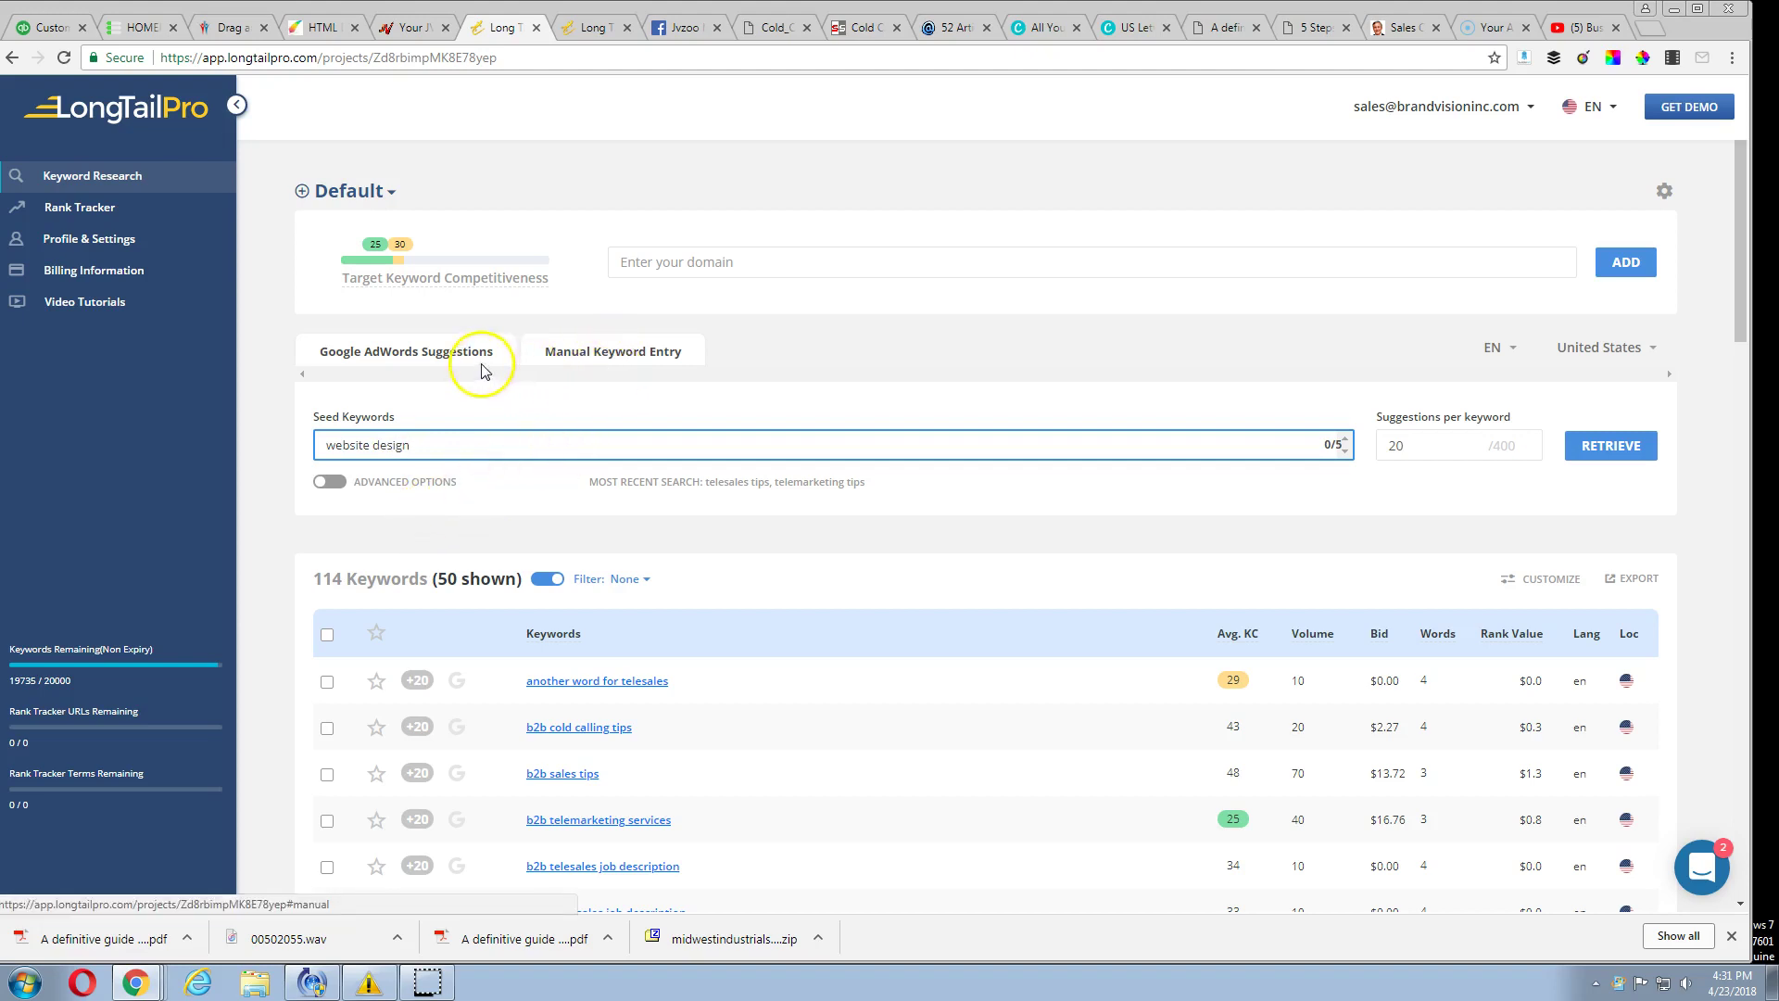
pyautogui.click(594, 356)
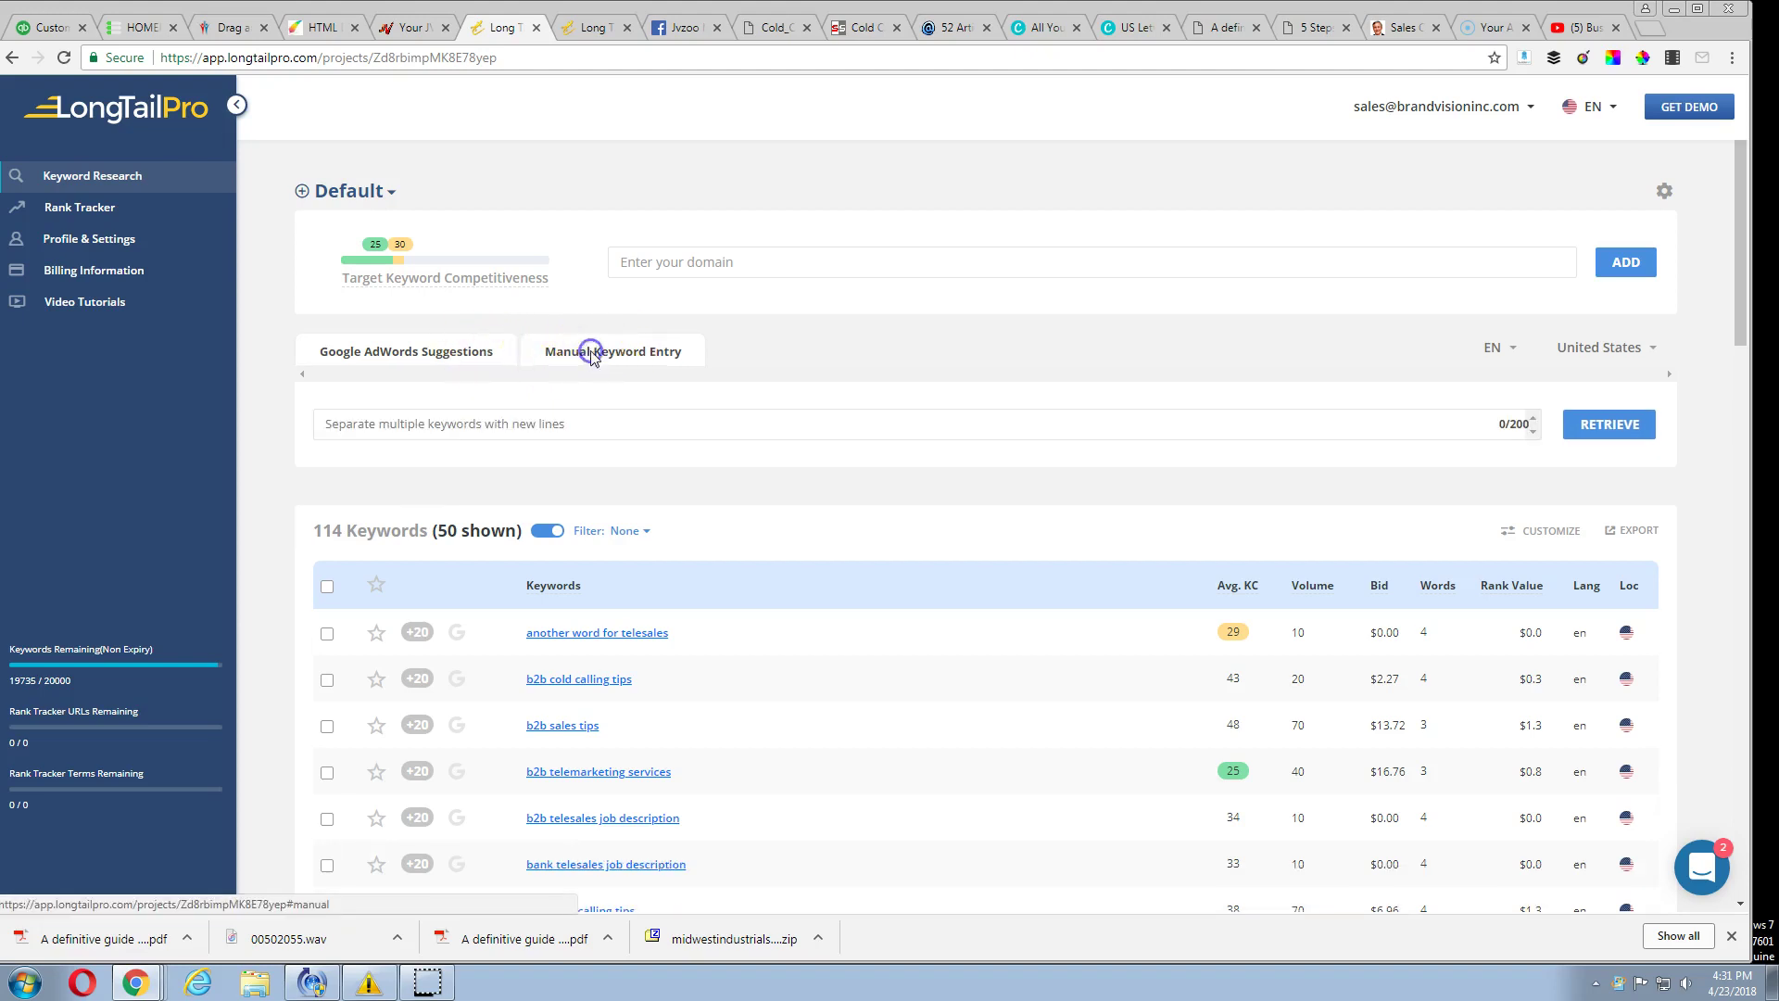
pyautogui.click(448, 359)
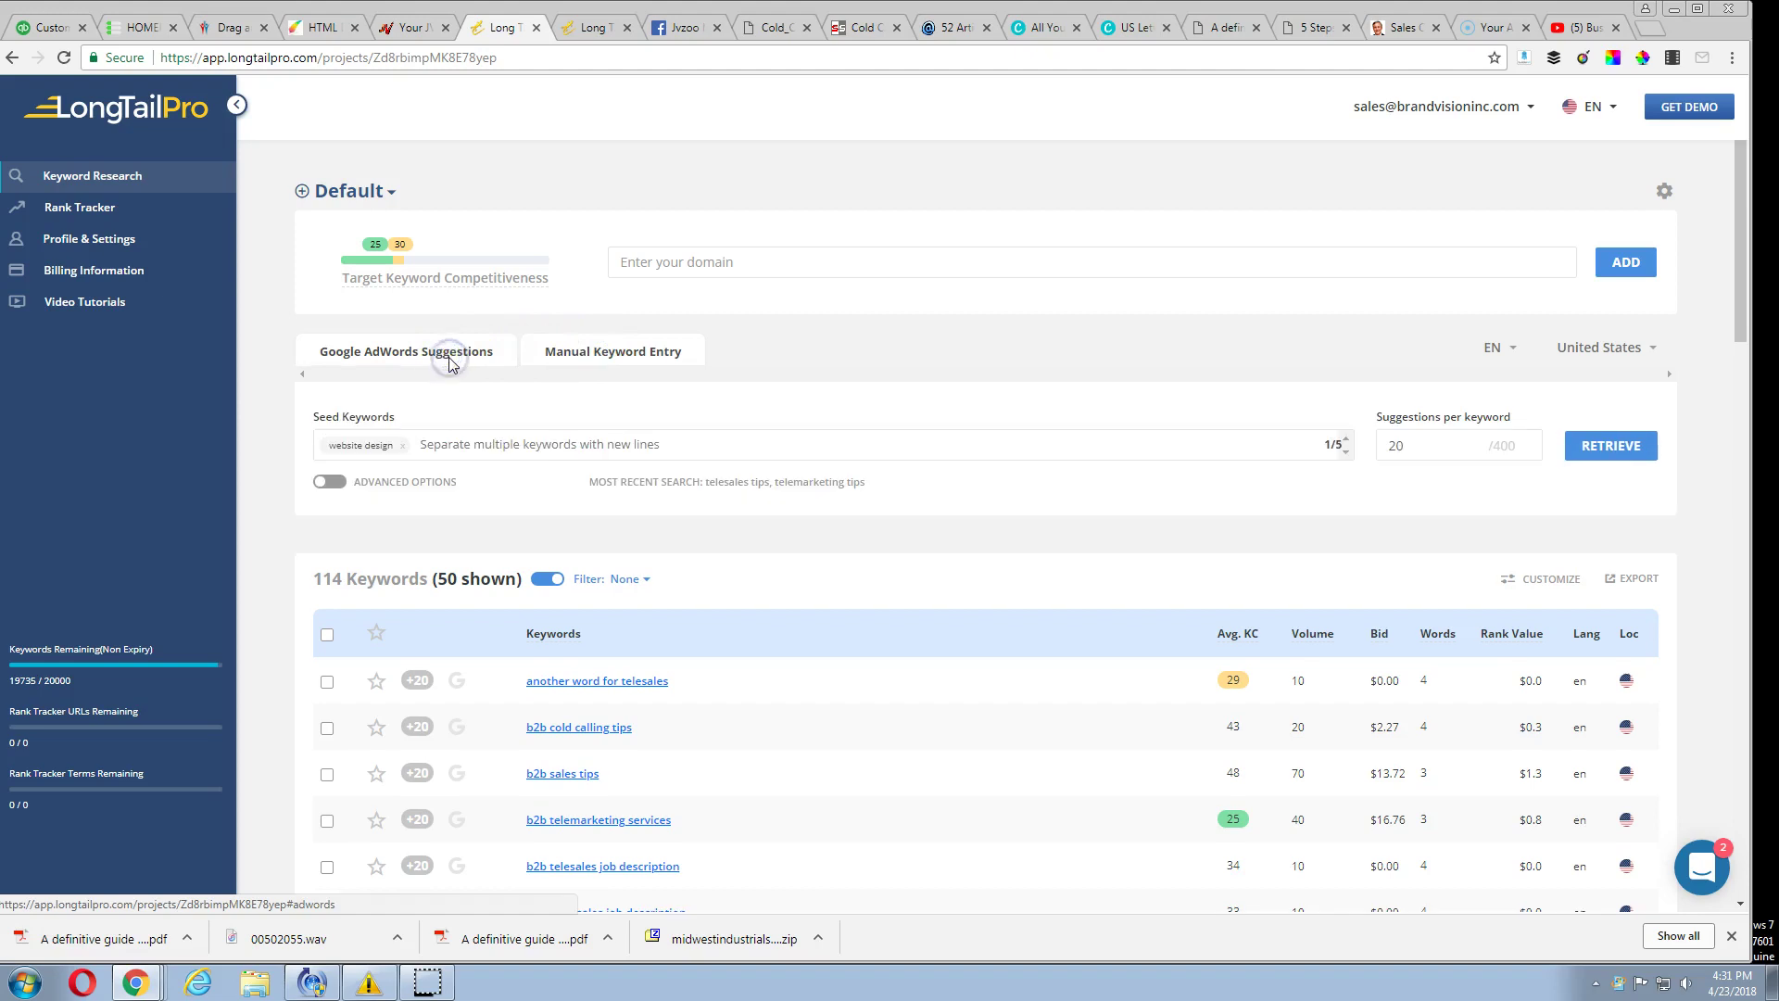
pyautogui.click(501, 444)
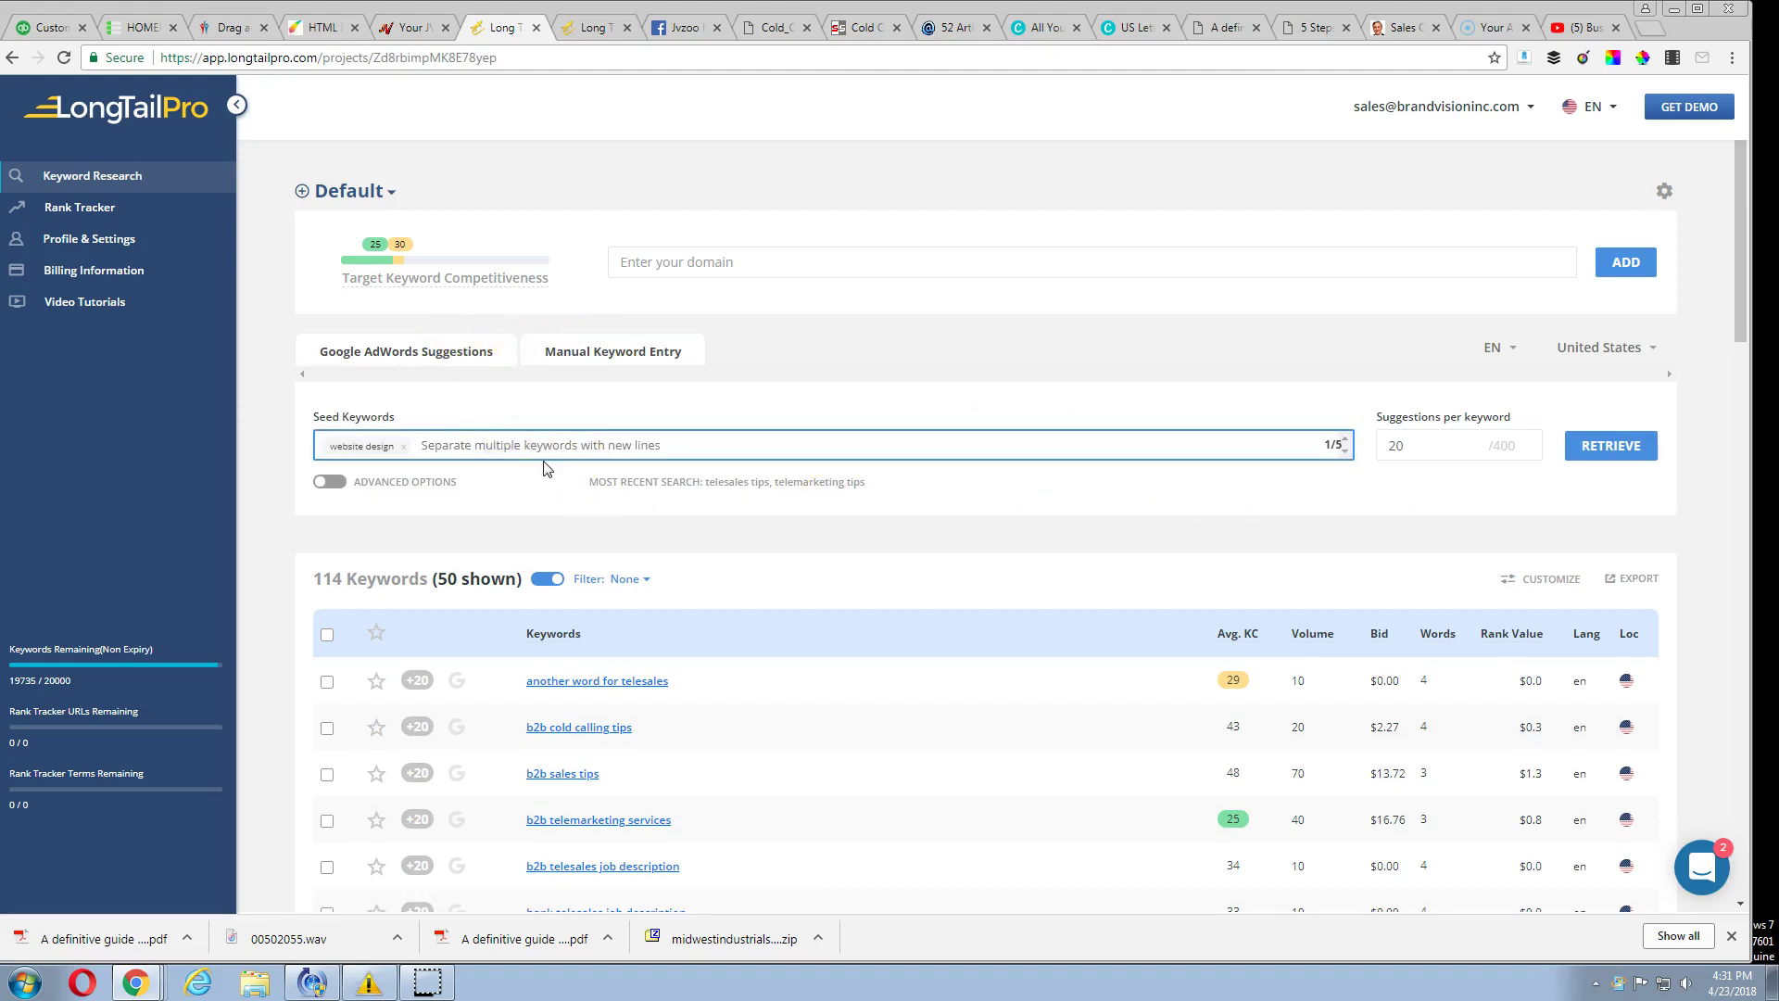
pyautogui.write('webs')
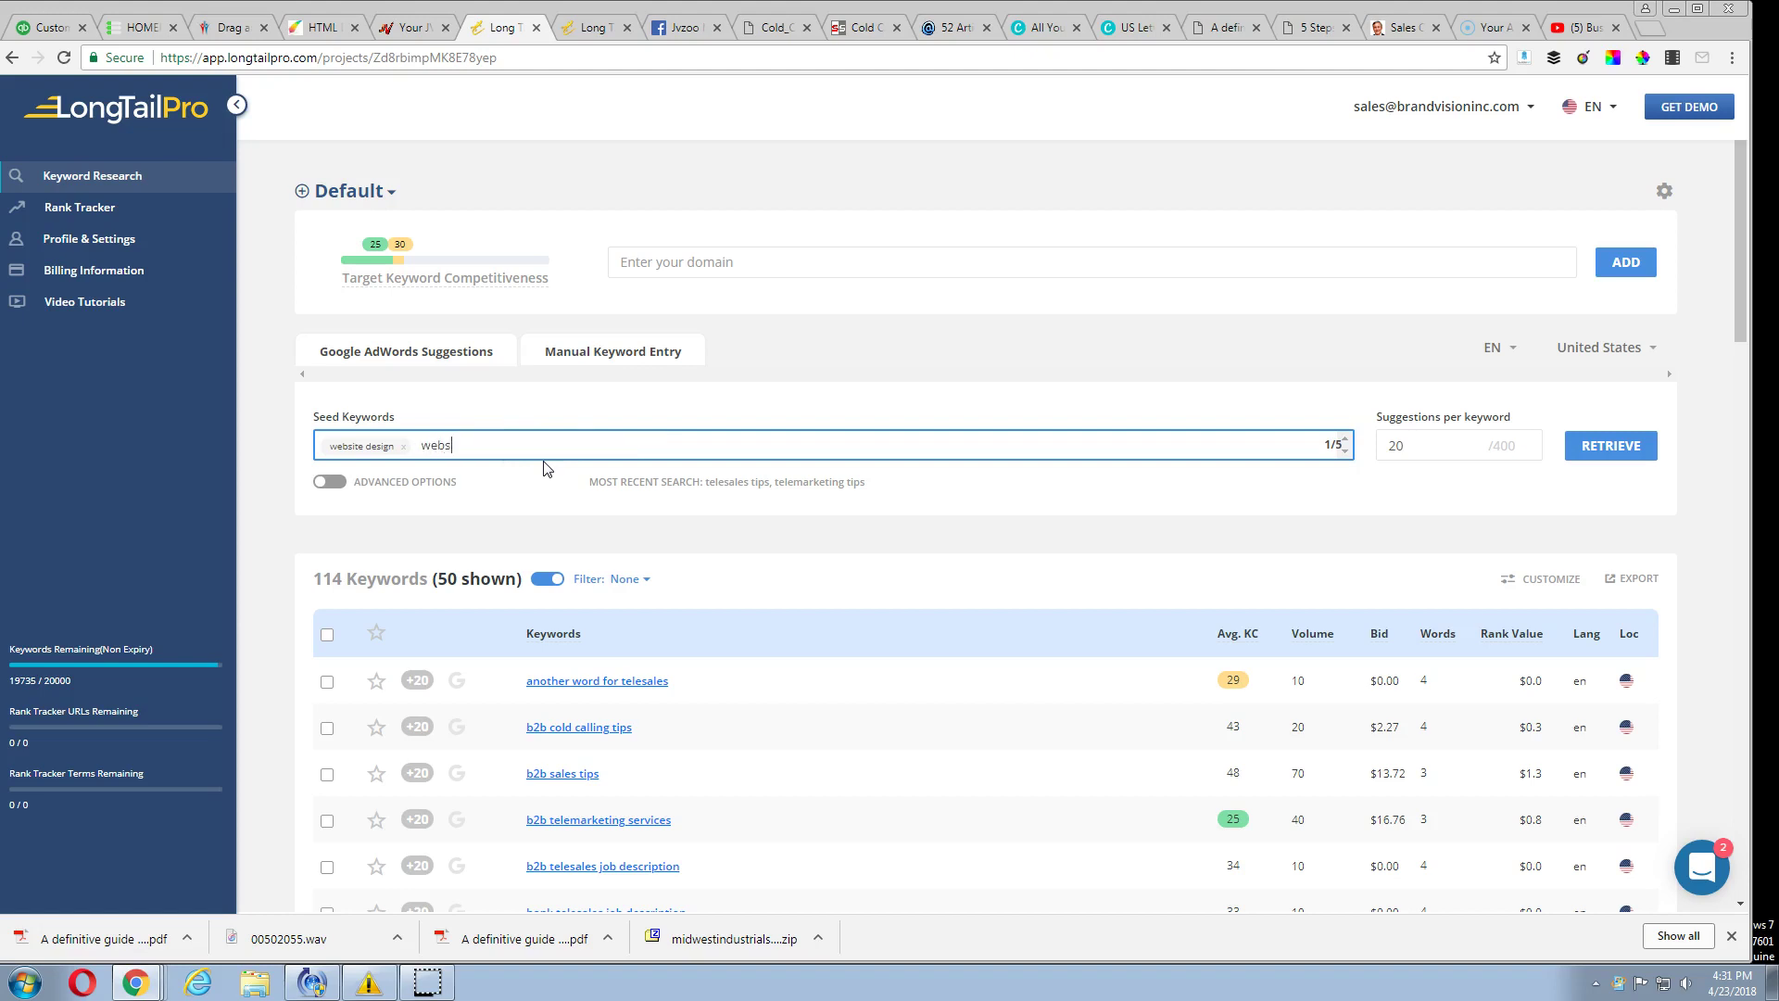
pyautogui.write('ite designer')
pyautogui.press('Return')
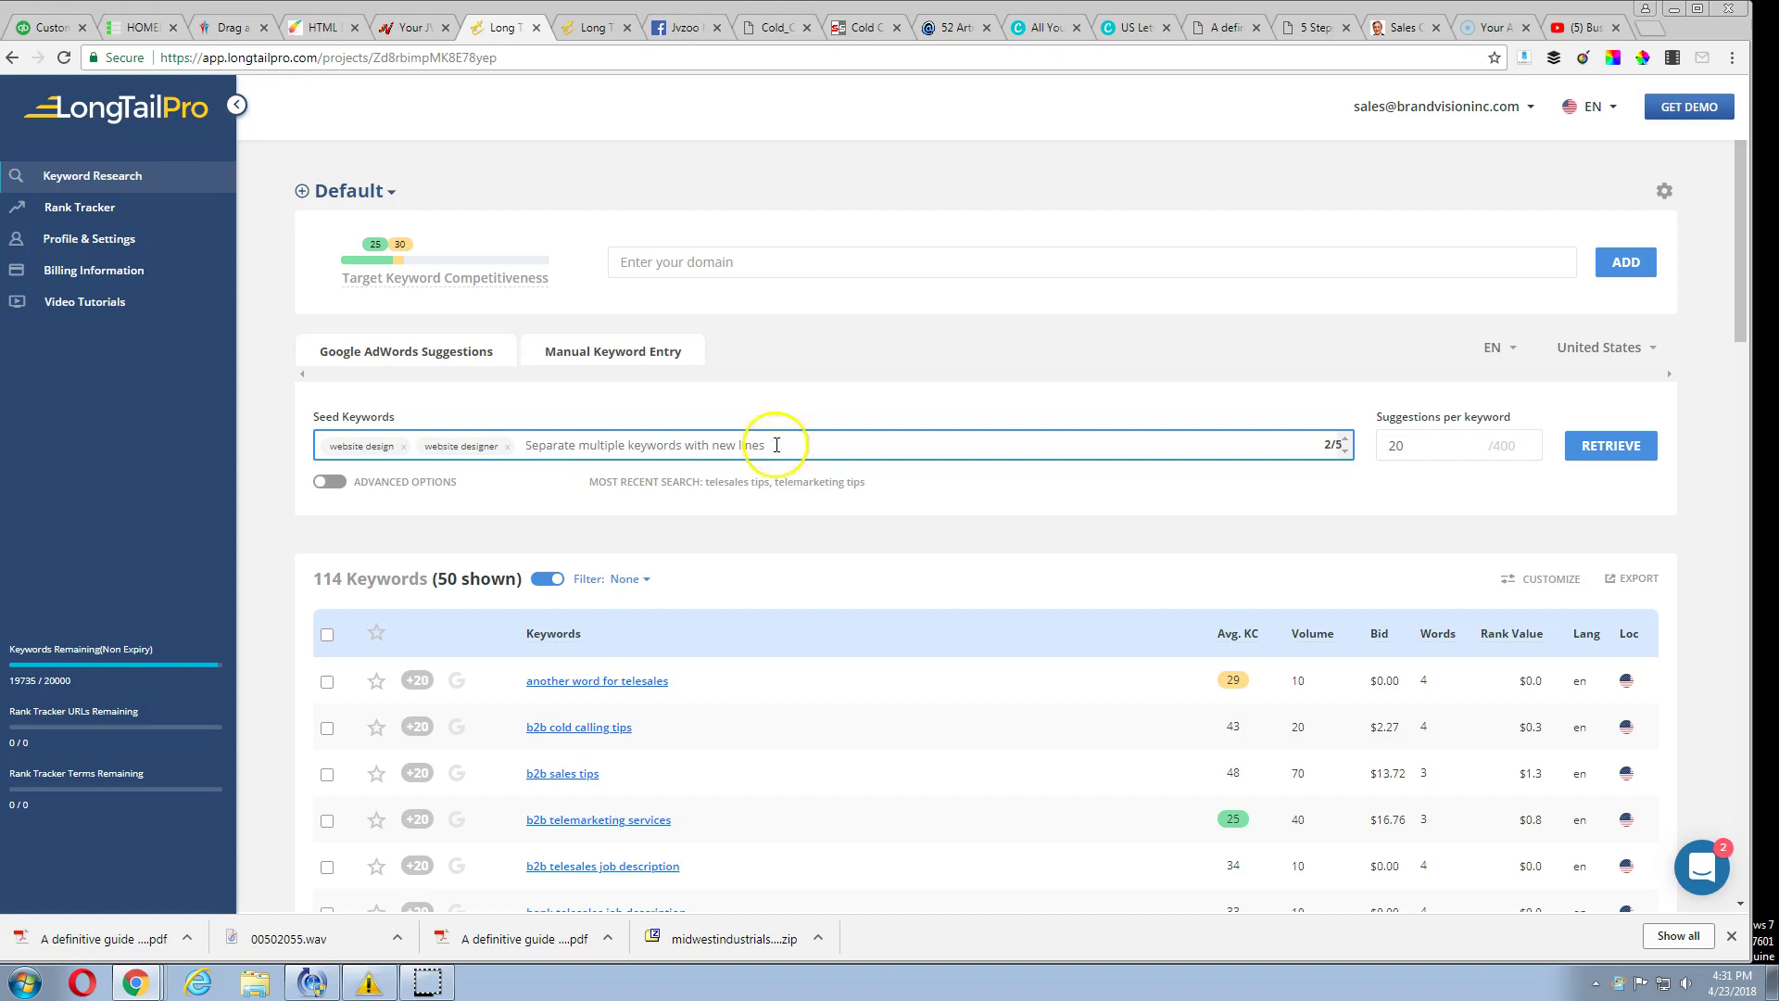
pyautogui.click(1592, 448)
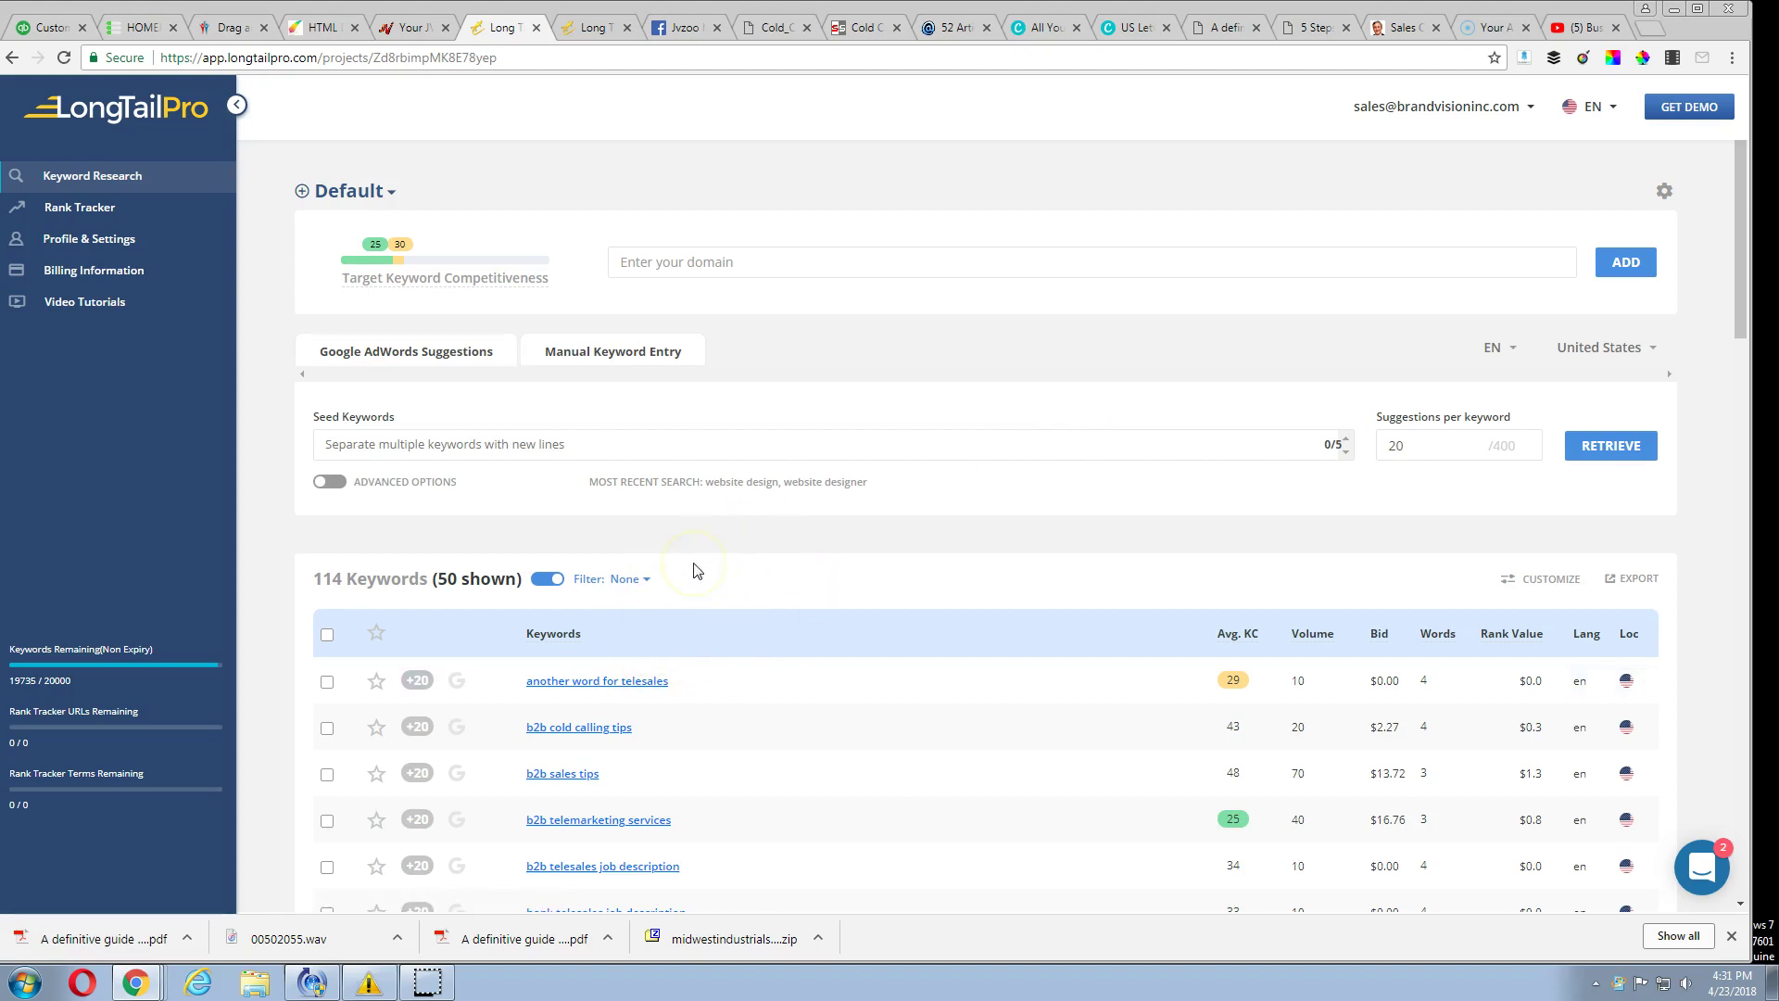
pyautogui.scroll(-2, 696, 571)
pyautogui.scroll(-1, 696, 569)
pyautogui.scroll(-1, 697, 570)
pyautogui.scroll(-1, 695, 569)
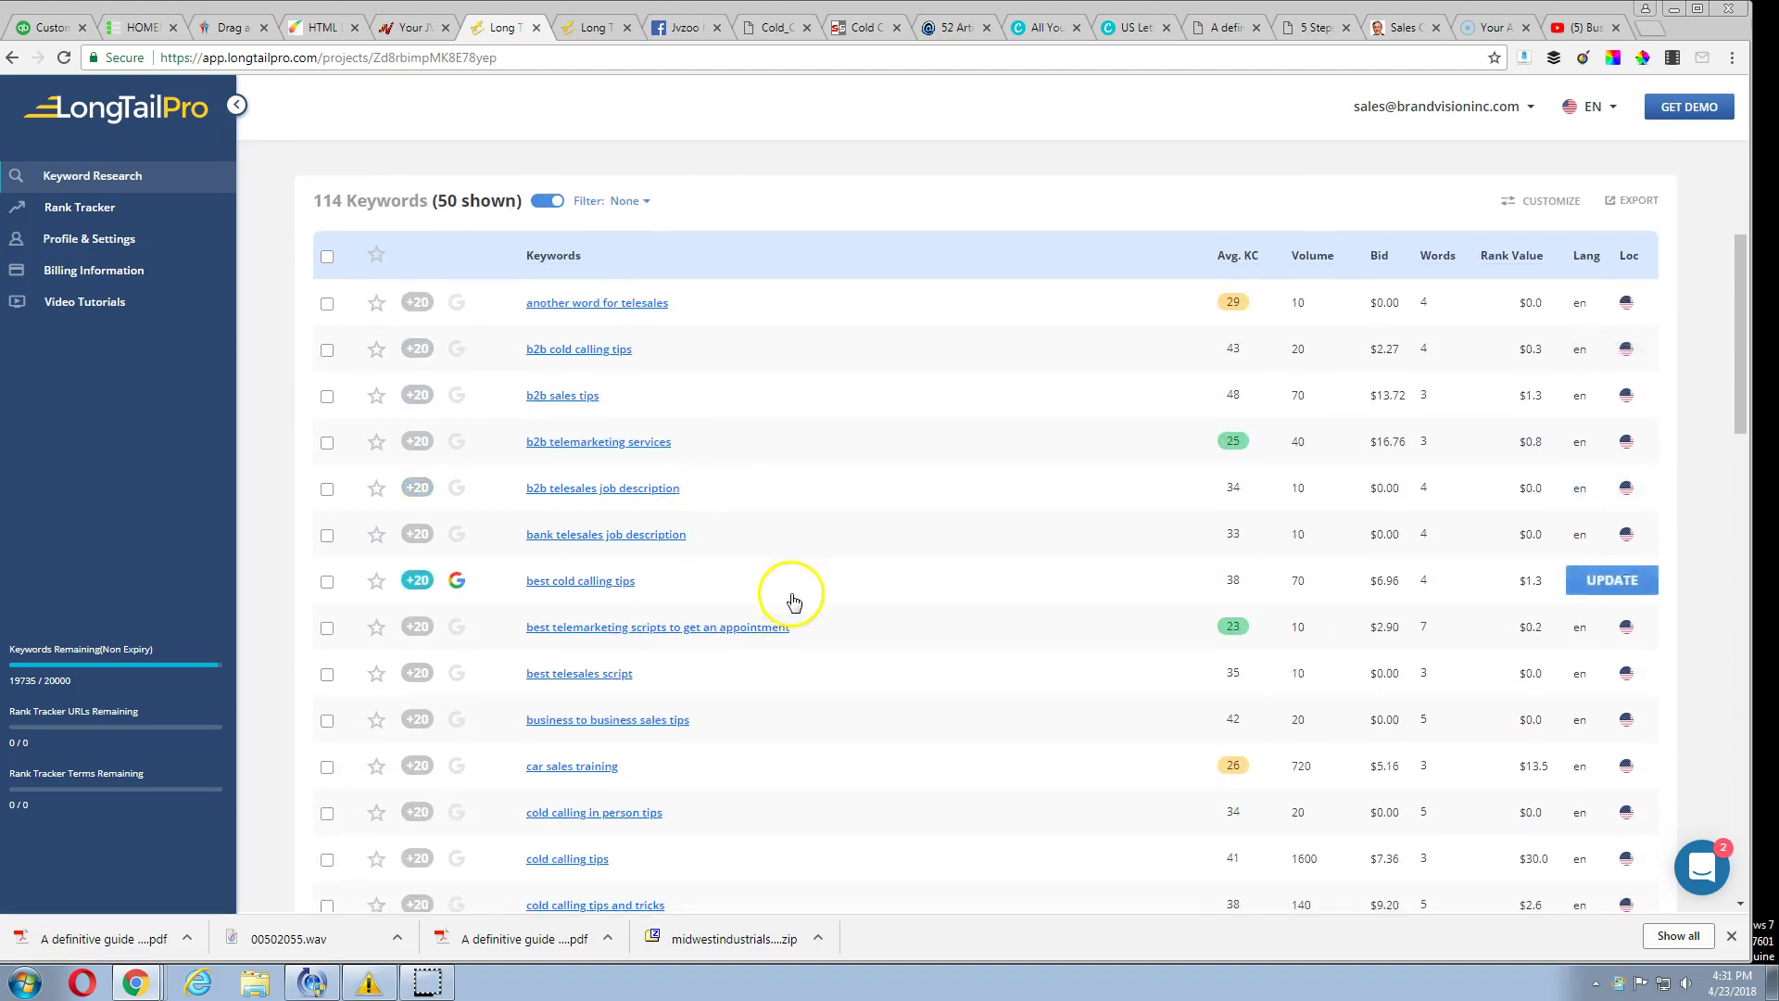
pyautogui.scroll(-1, 740, 571)
pyautogui.scroll(2, 740, 570)
pyautogui.moveTo(820, 449)
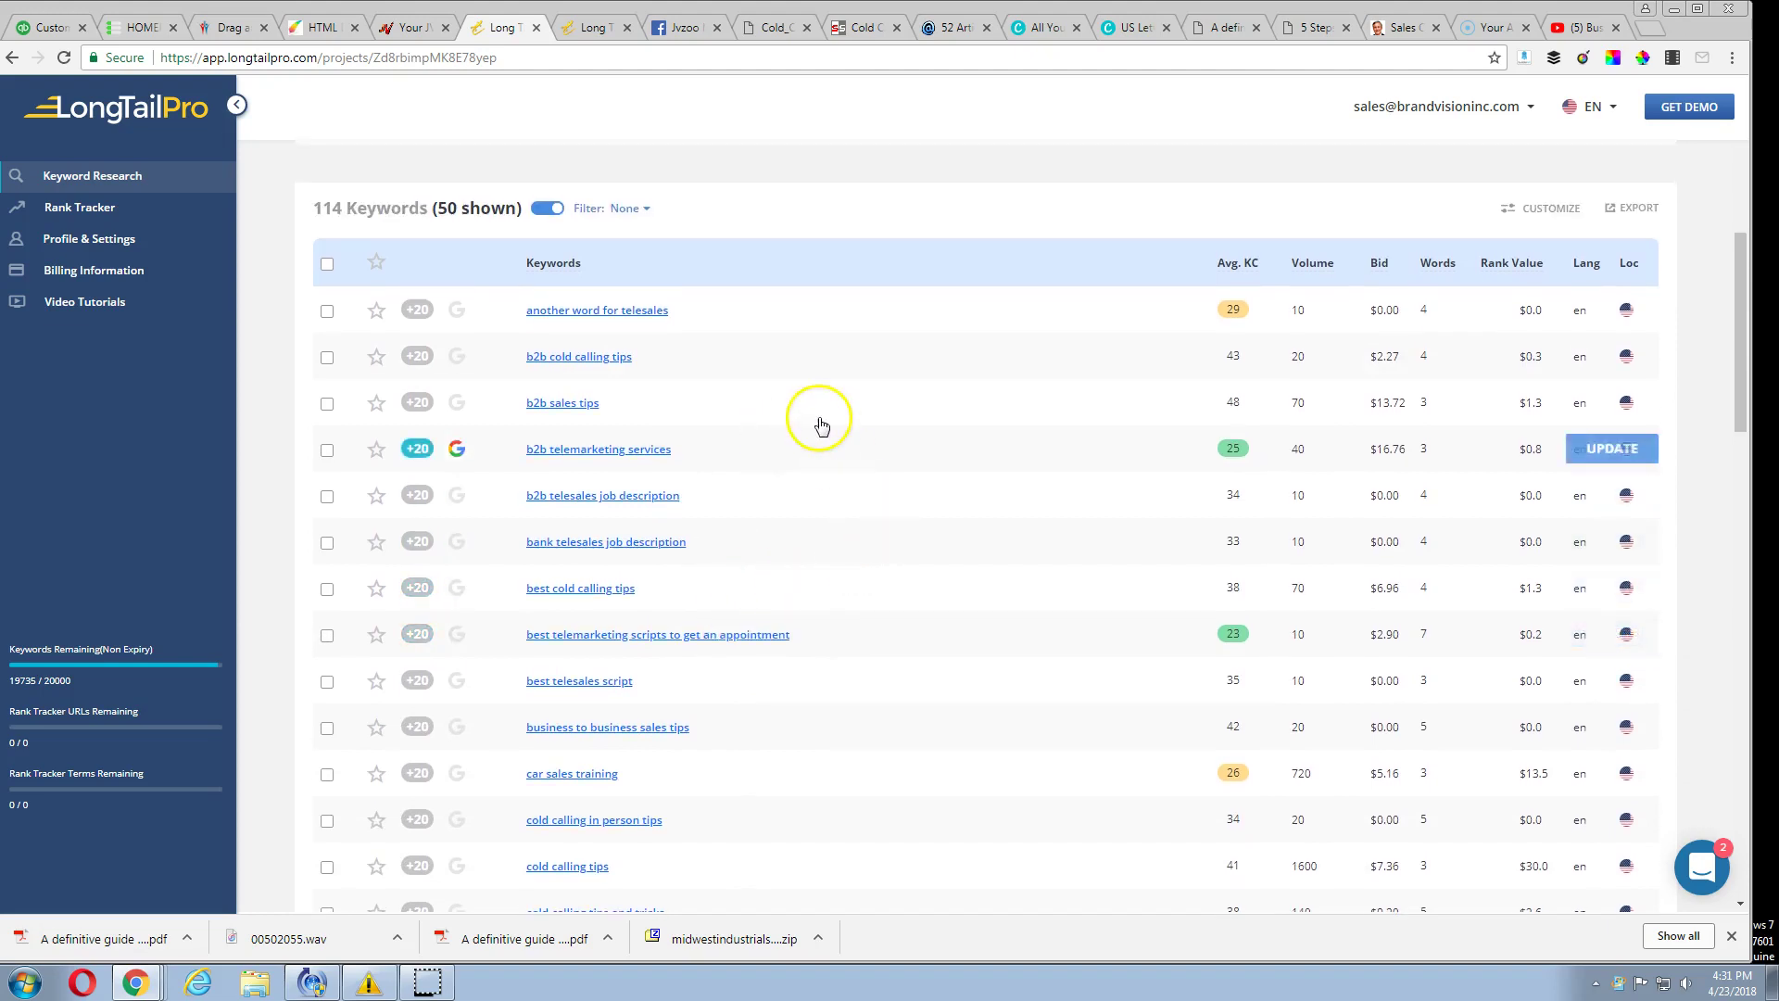
pyautogui.scroll(2, 814, 362)
pyautogui.scroll(1, 807, 355)
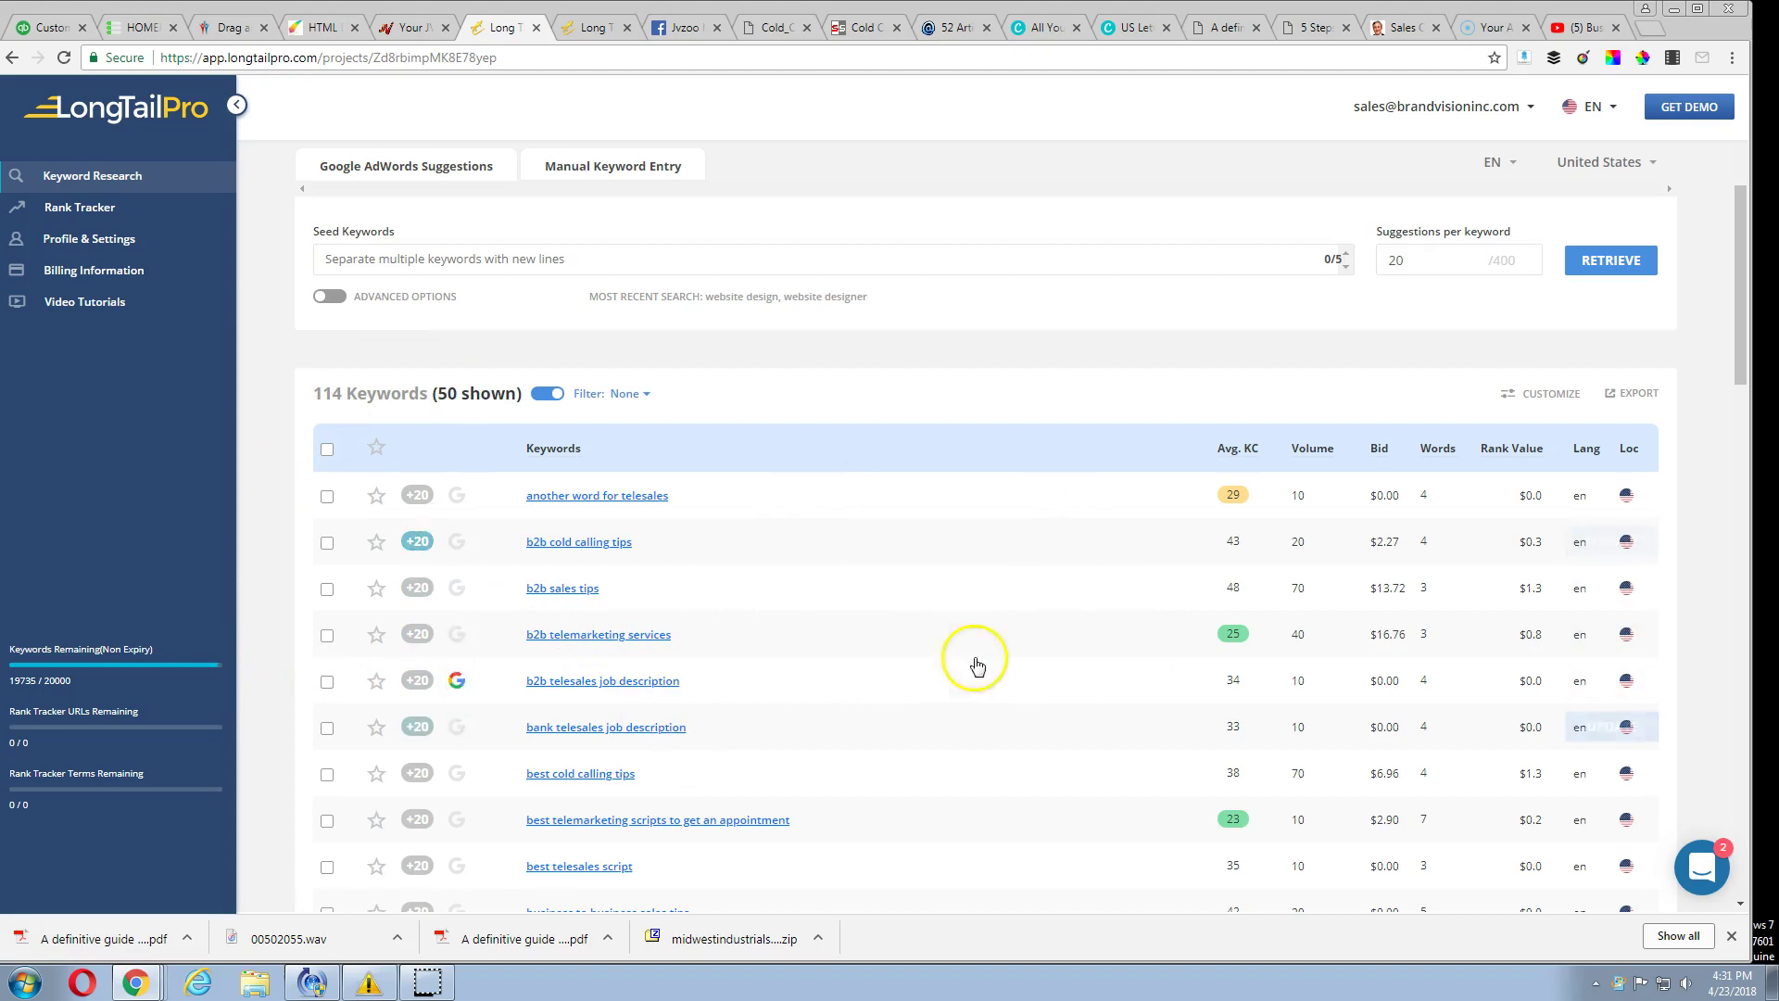
pyautogui.click(327, 450)
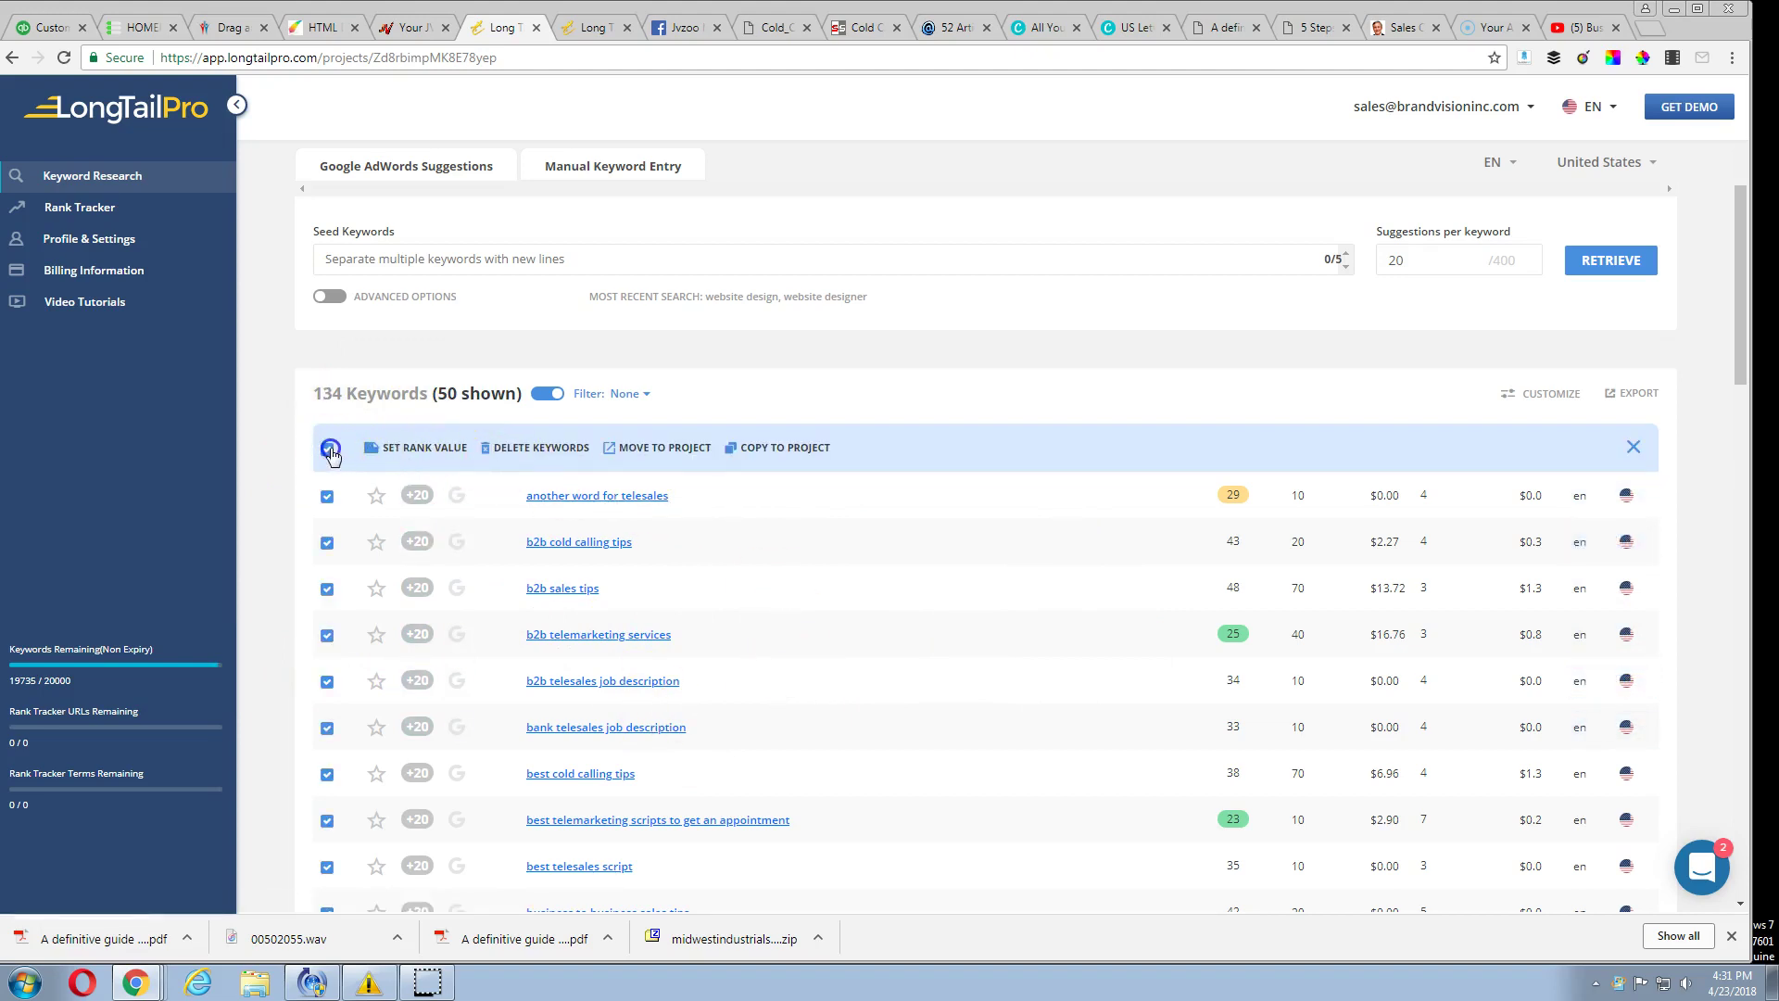
pyautogui.click(327, 450)
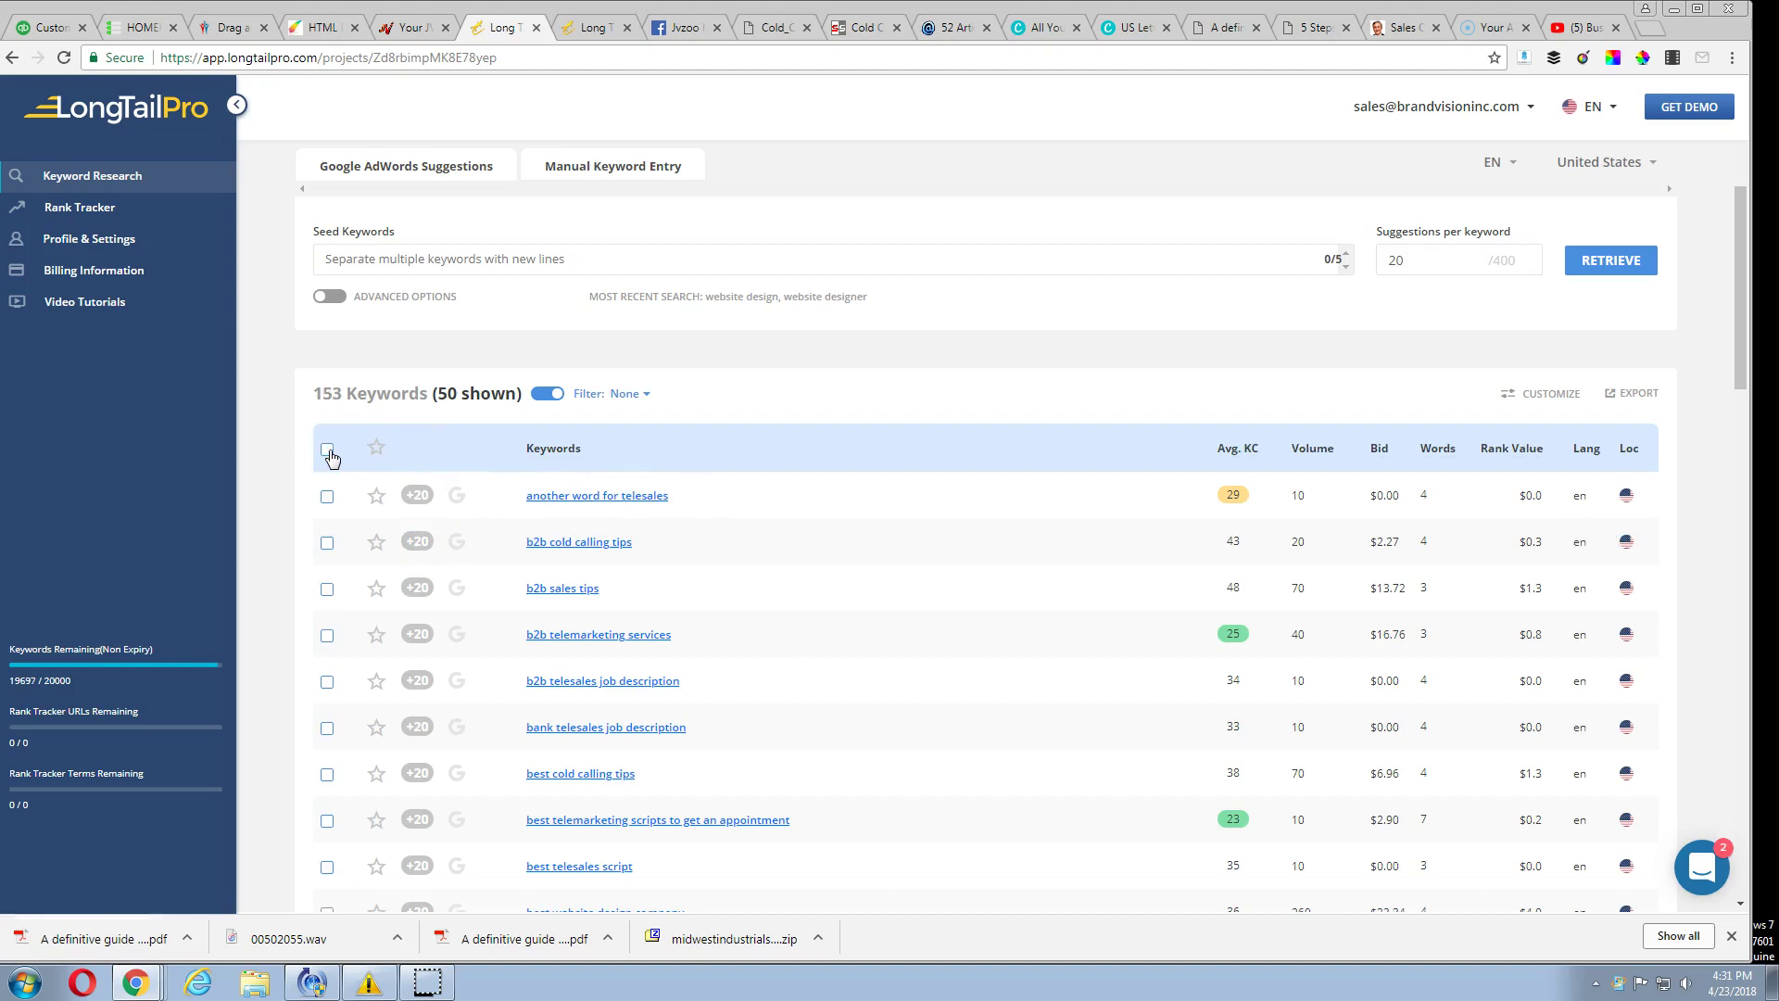
pyautogui.scroll(-2, 917, 598)
pyautogui.scroll(-2, 936, 605)
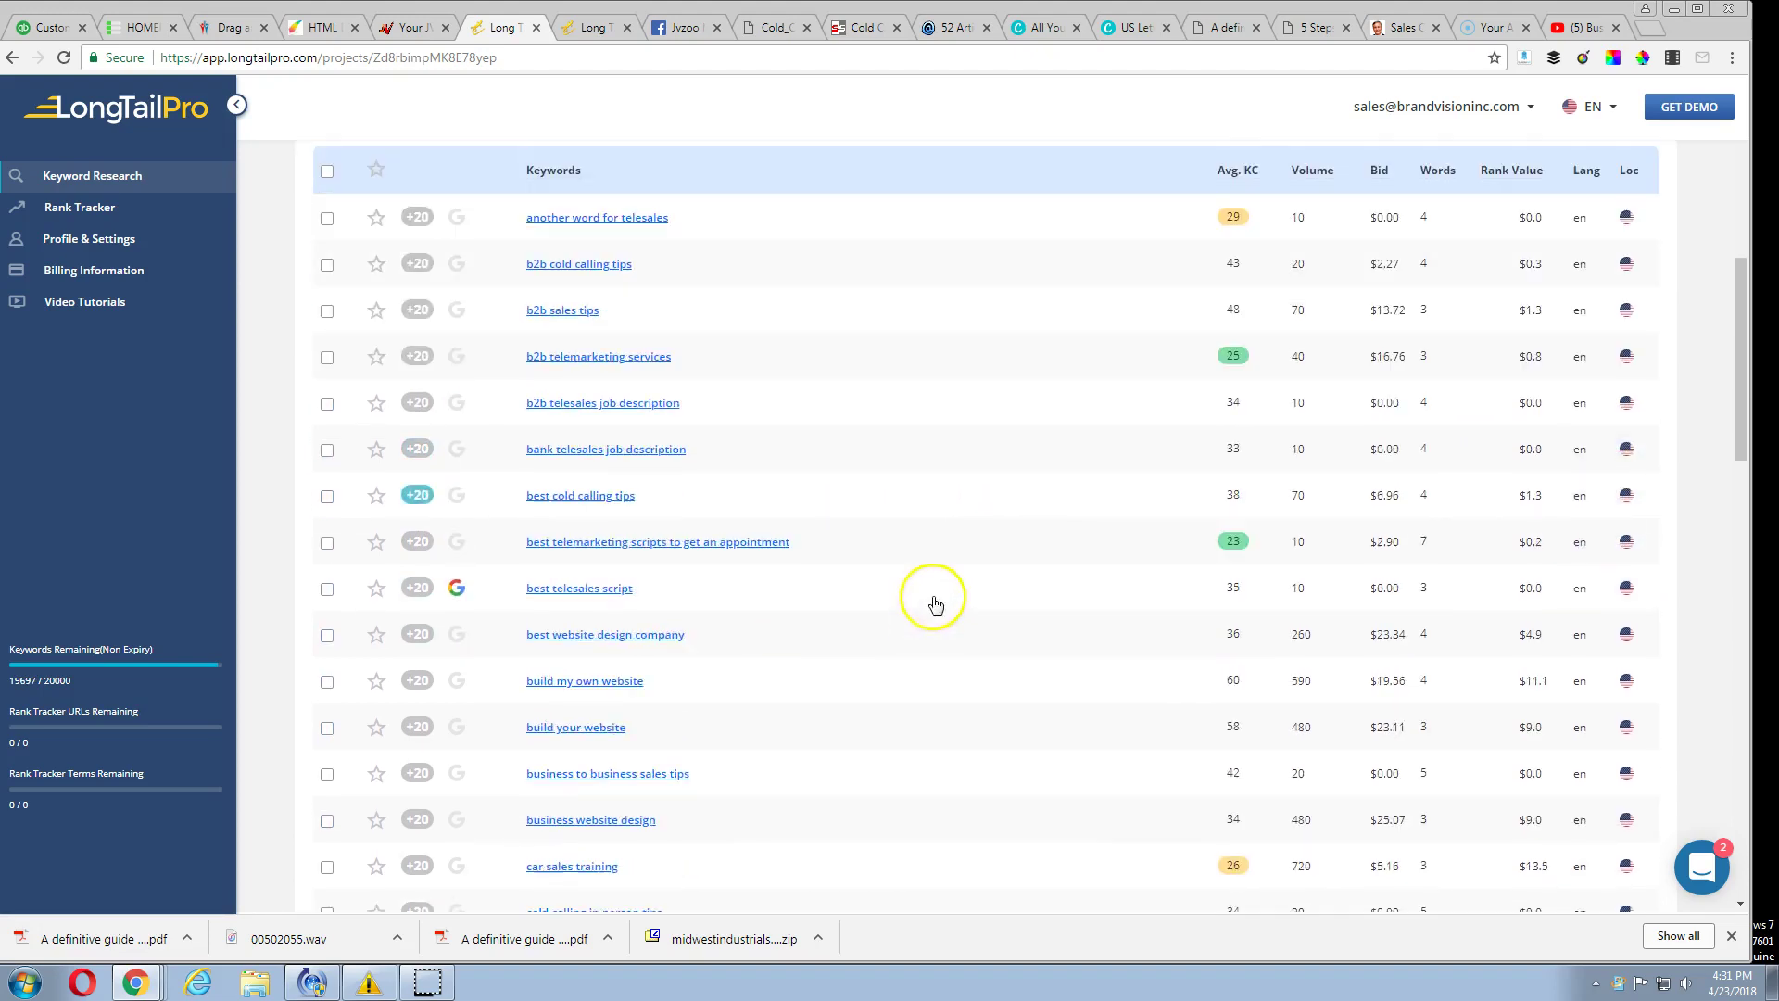
pyautogui.scroll(-1, 935, 604)
pyautogui.scroll(1, 918, 604)
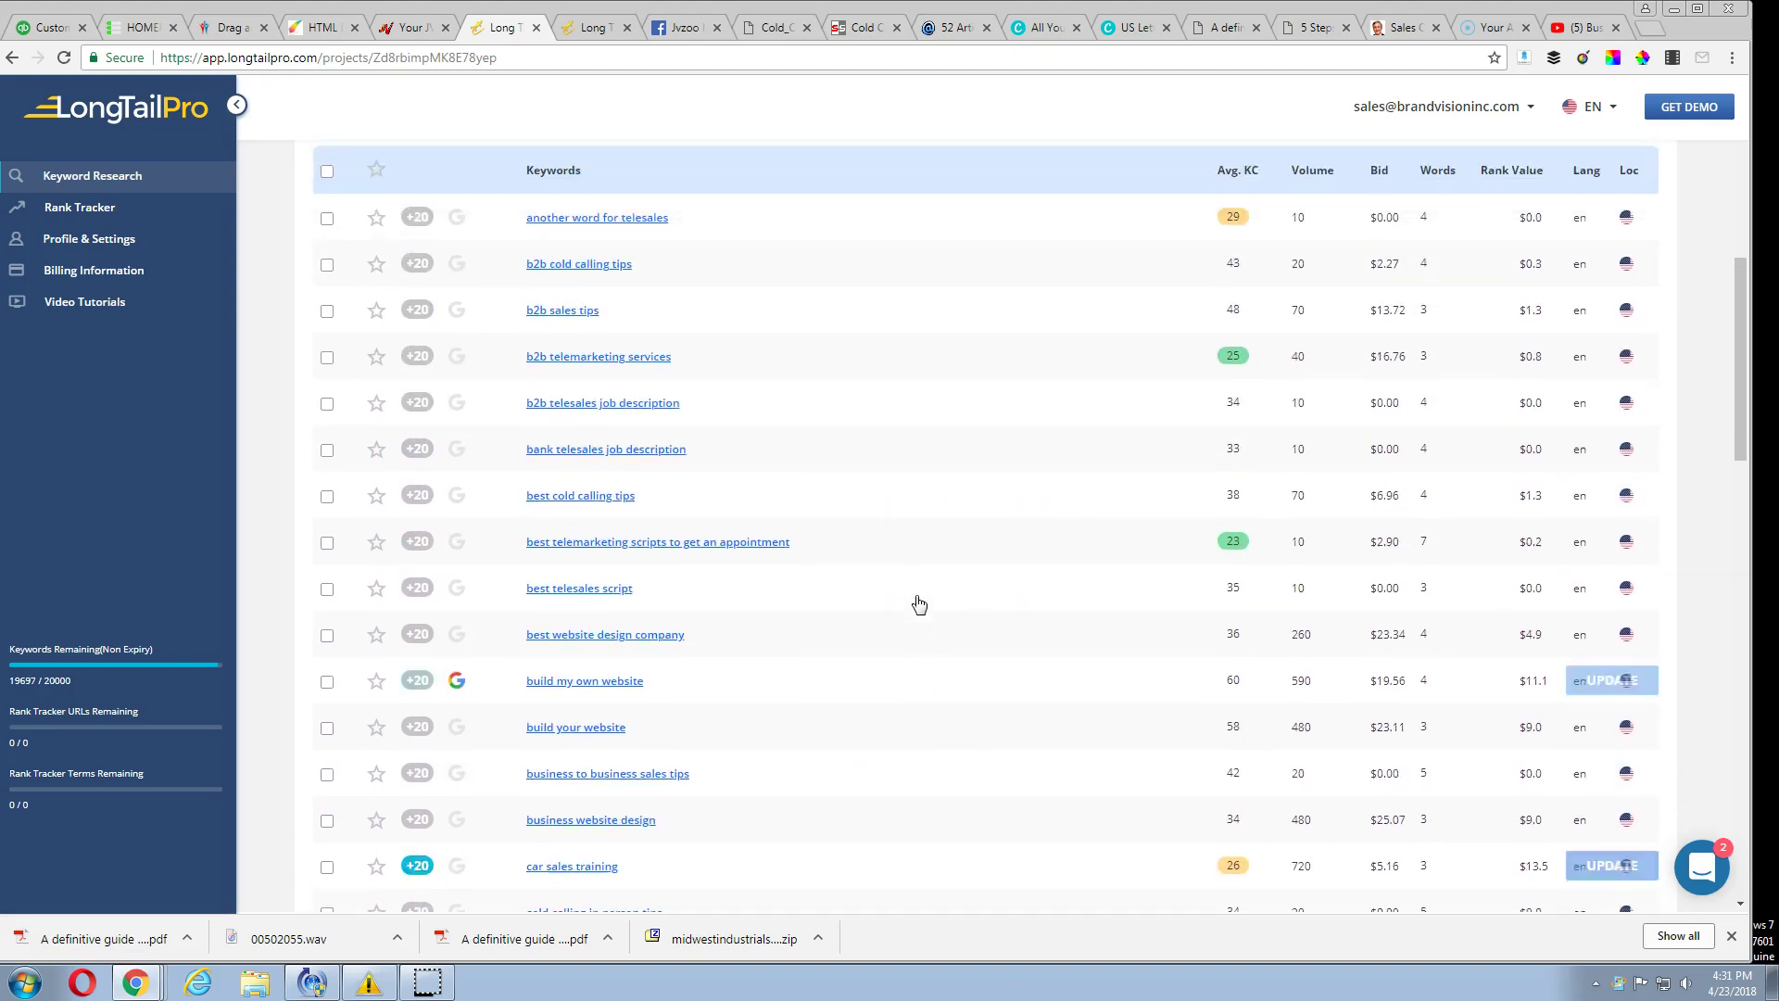
pyautogui.scroll(1, 918, 605)
pyautogui.scroll(1, 917, 605)
pyautogui.scroll(-1, 854, 568)
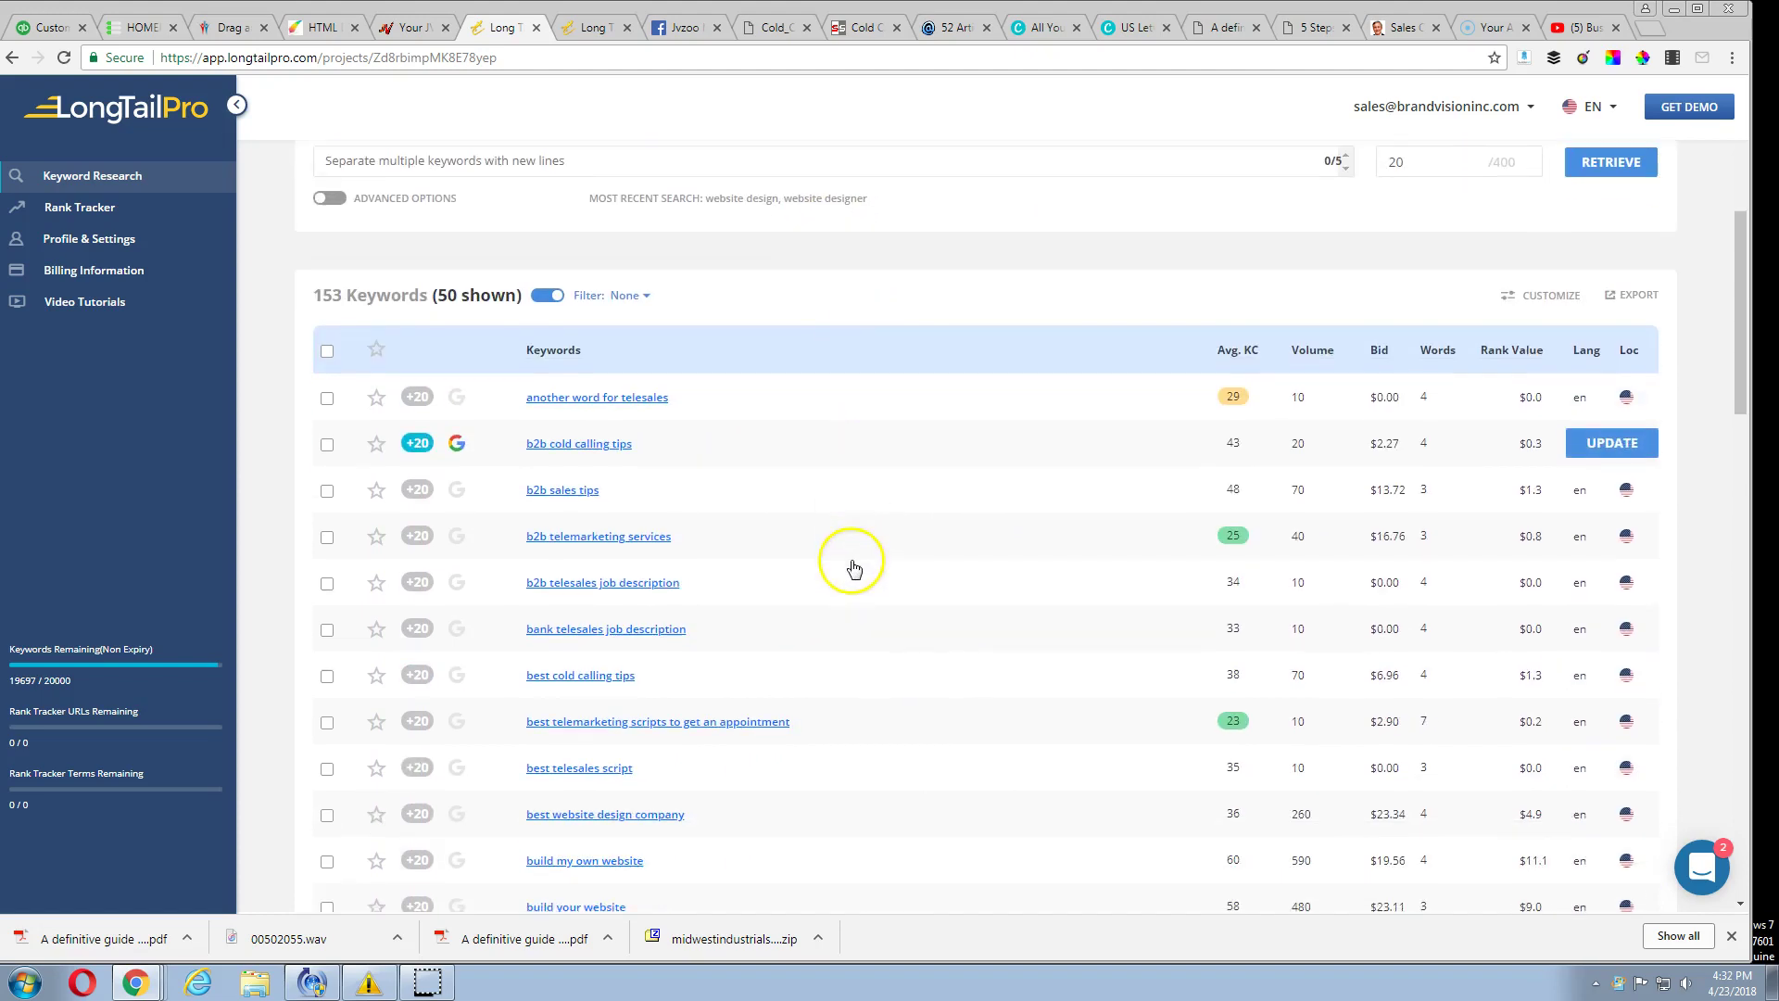
pyautogui.scroll(-1, 853, 568)
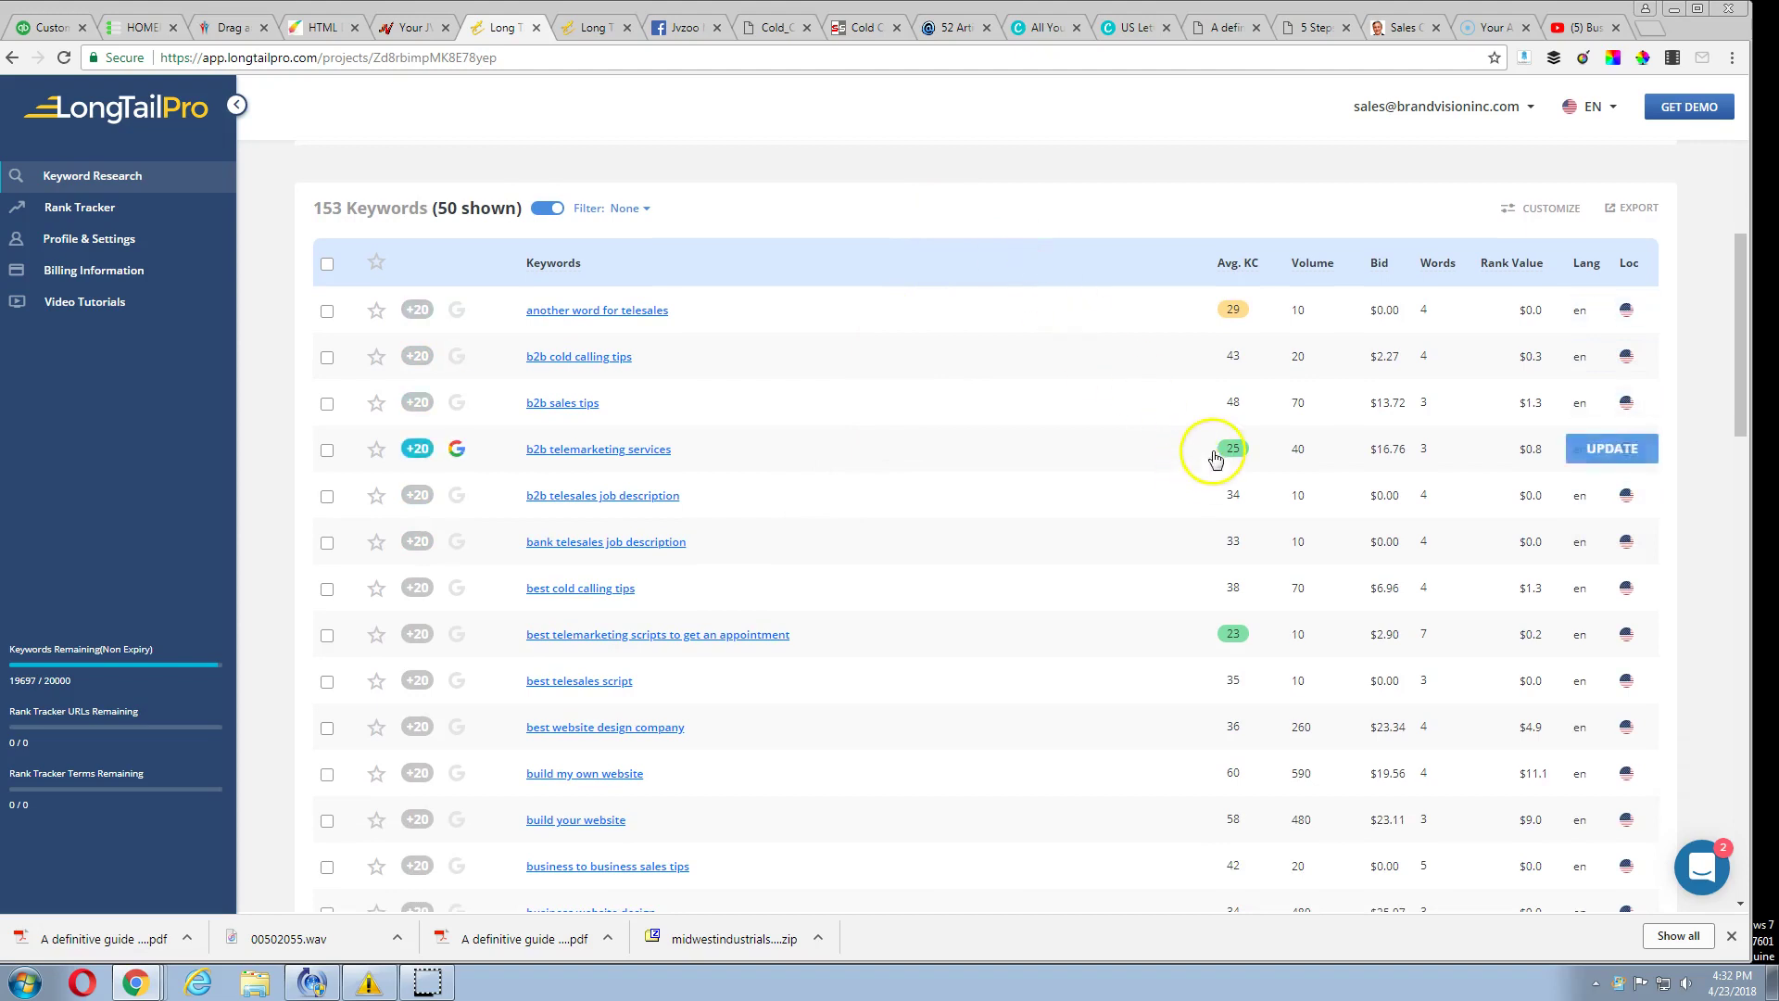
pyautogui.scroll(2, 1211, 445)
pyautogui.scroll(1, 1056, 403)
pyautogui.scroll(1, 1056, 396)
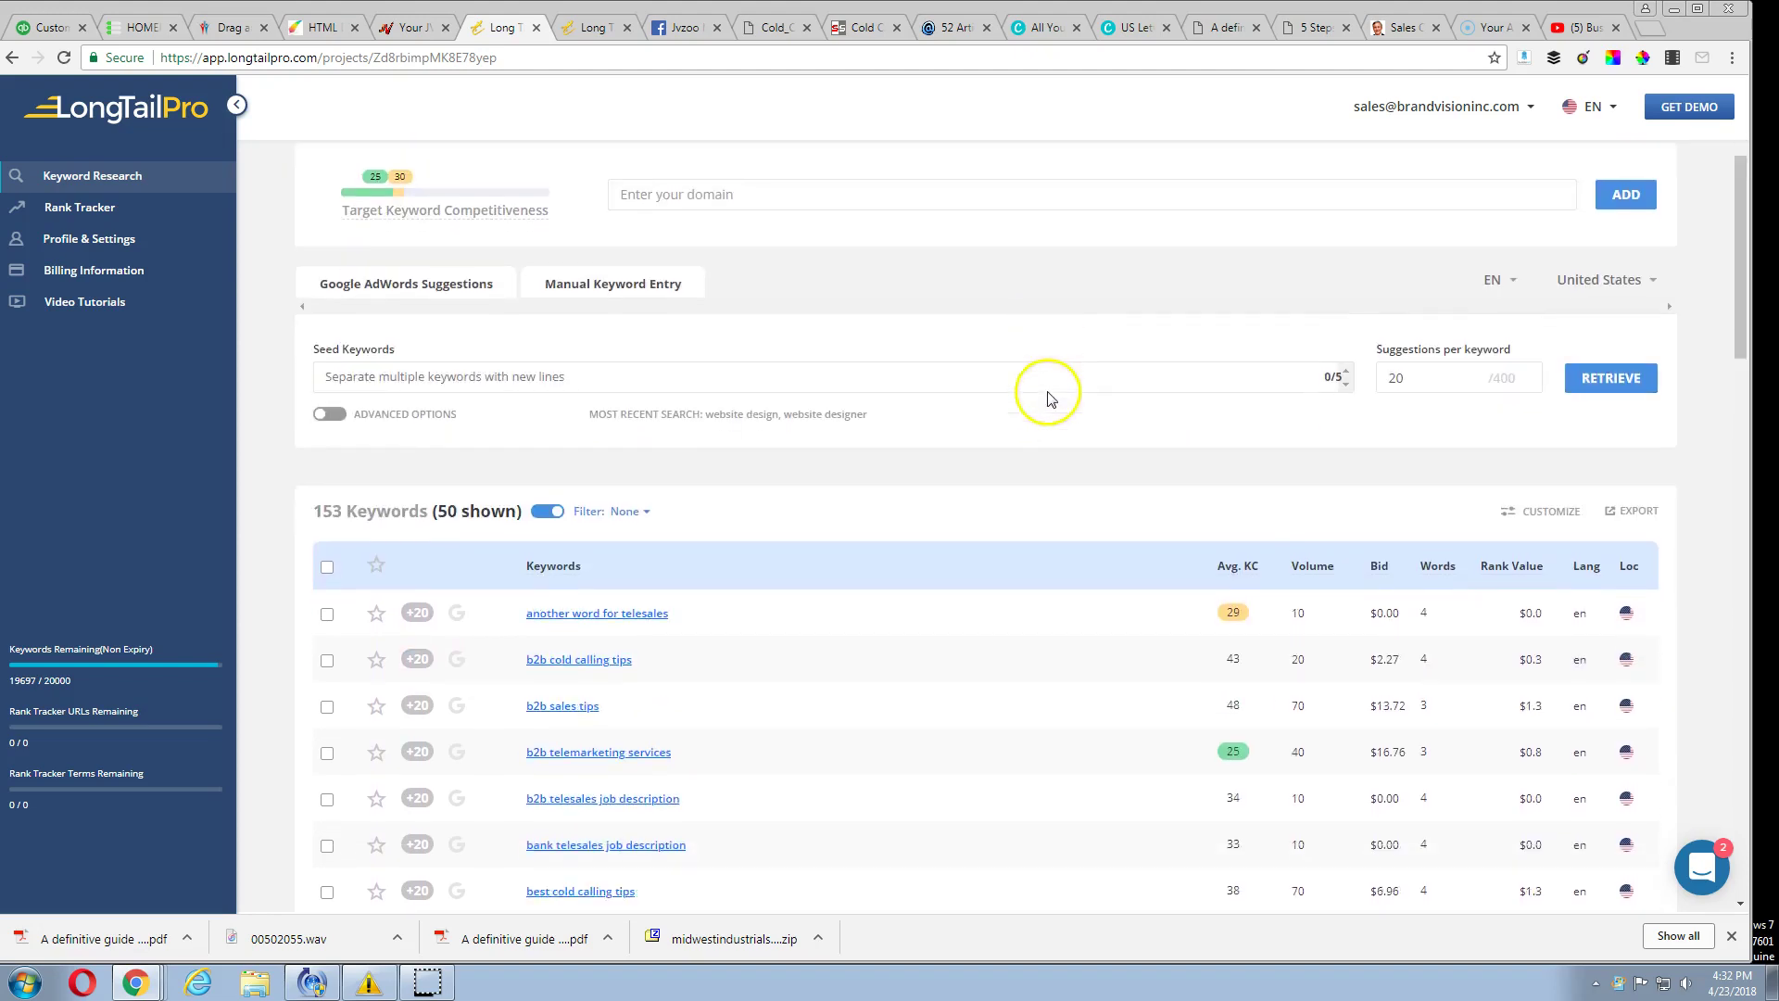
pyautogui.scroll(-3, 1196, 432)
pyautogui.scroll(-1, 1200, 543)
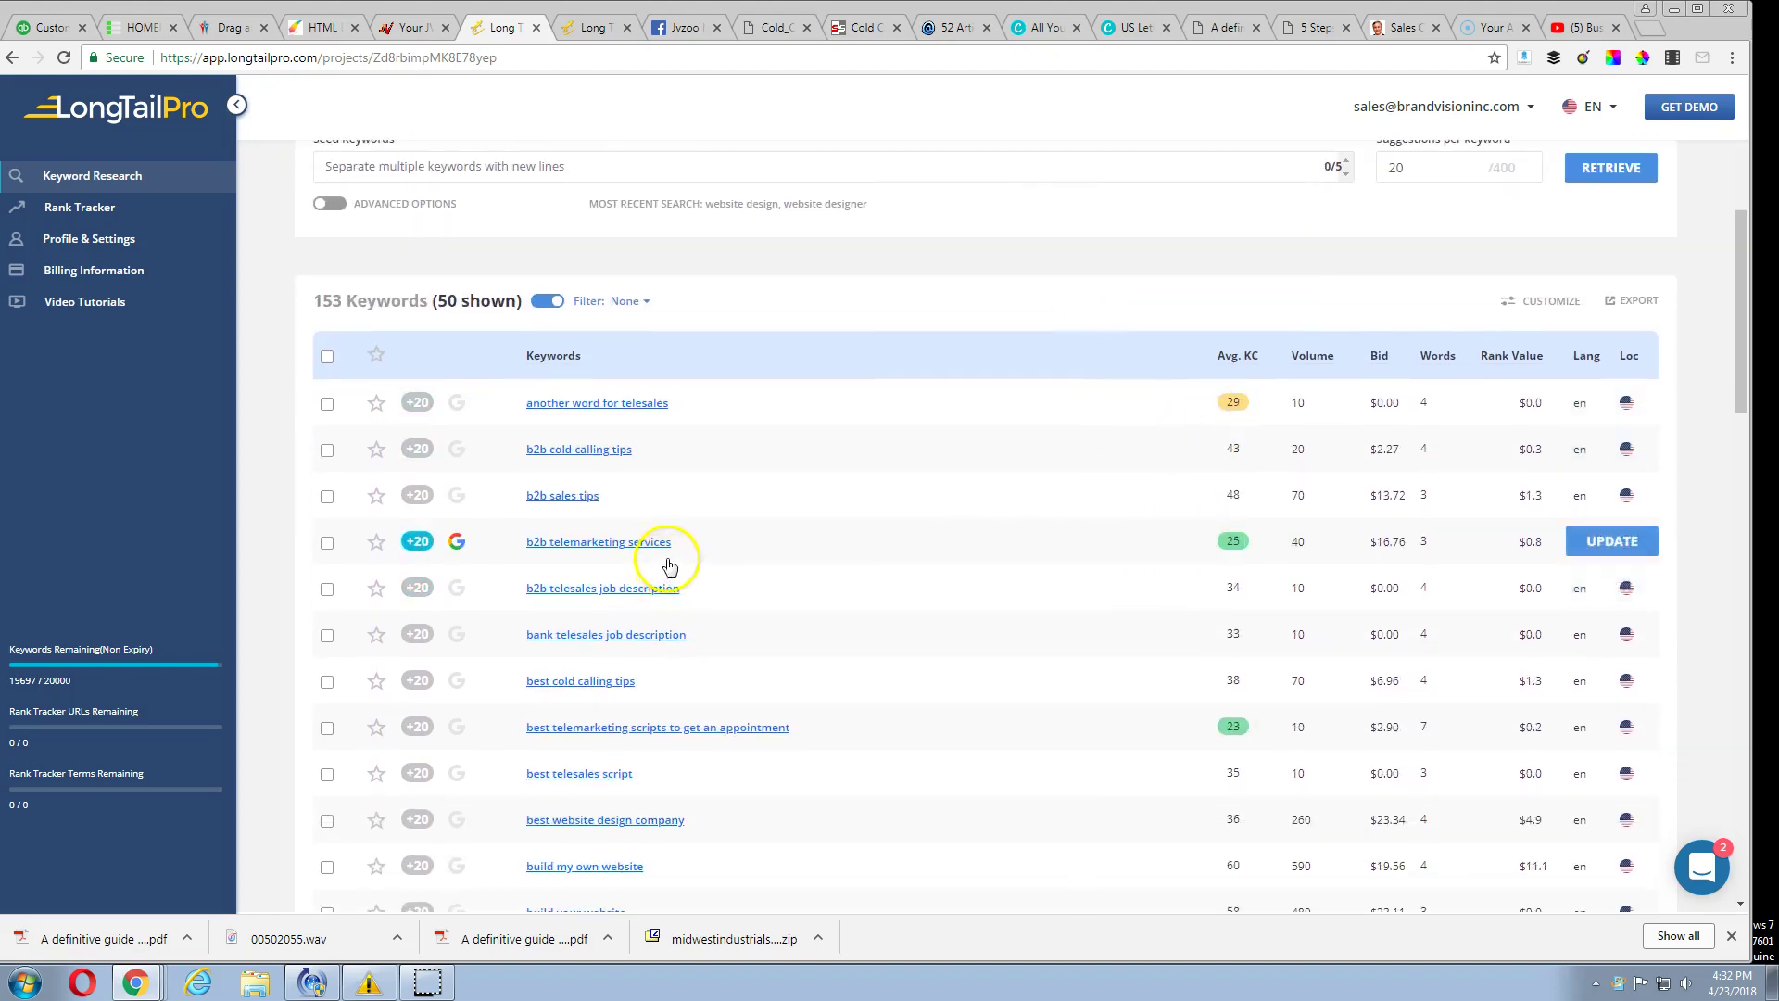
pyautogui.scroll(2, 834, 529)
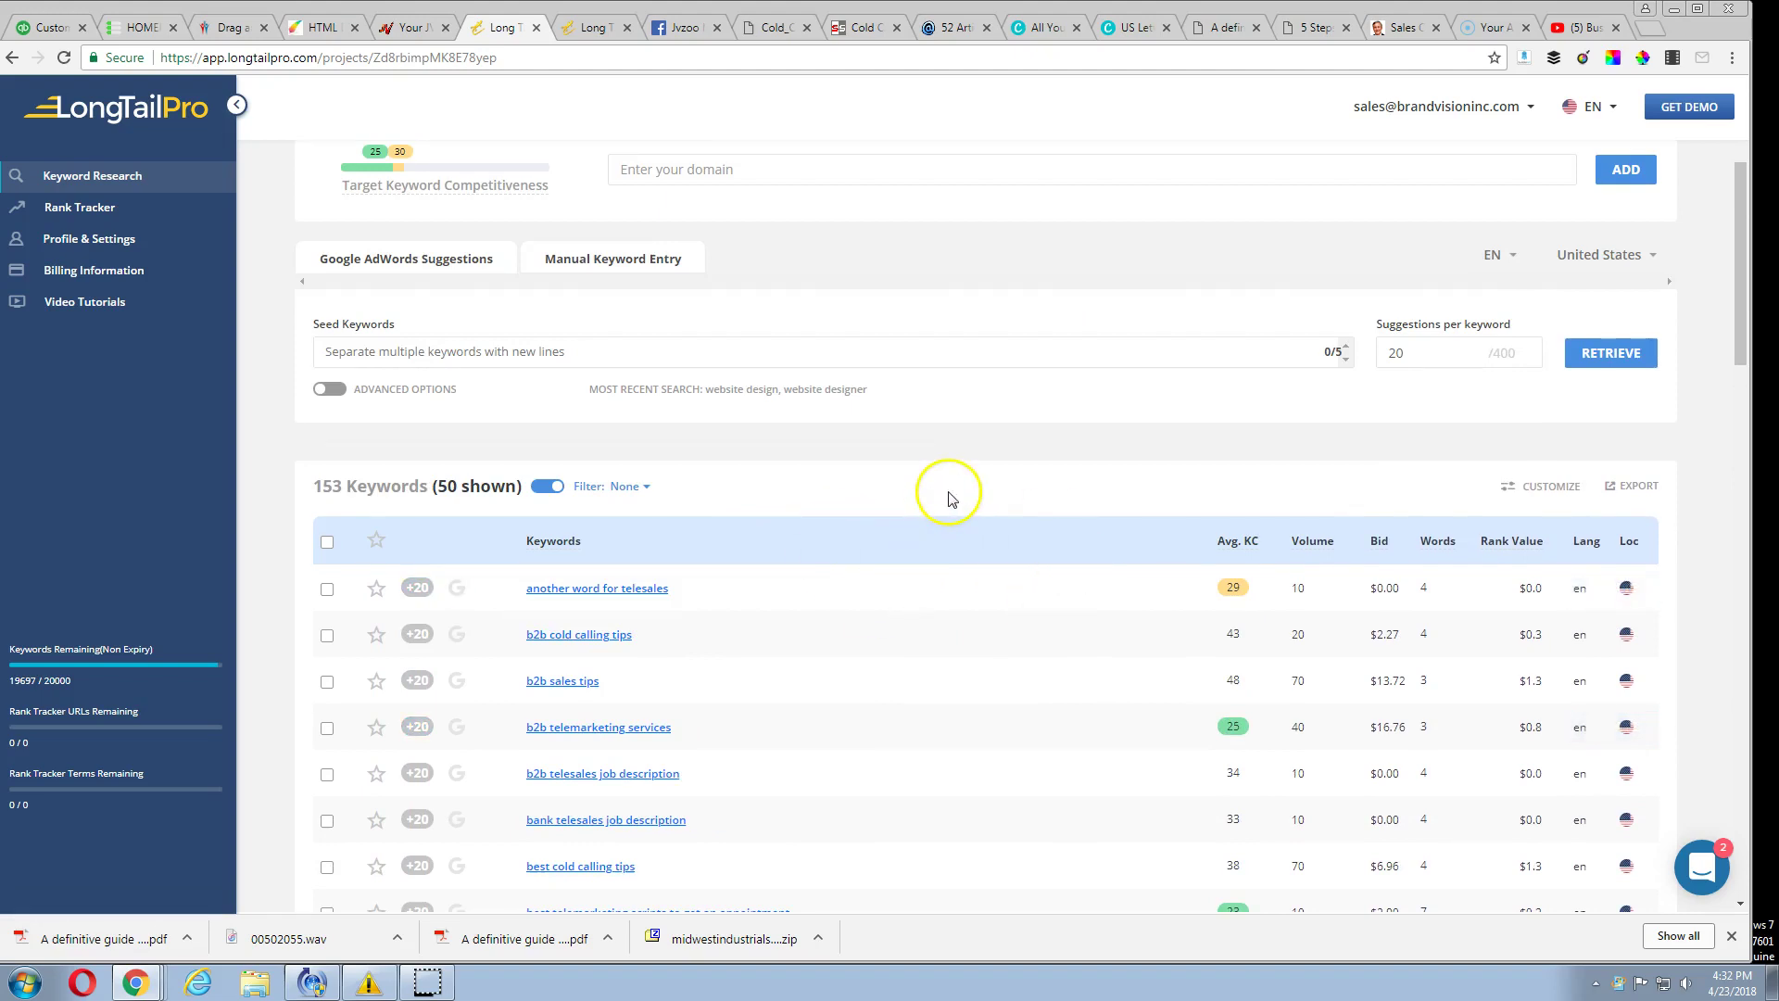
pyautogui.scroll(-1, 1027, 555)
pyautogui.scroll(-1, 1026, 554)
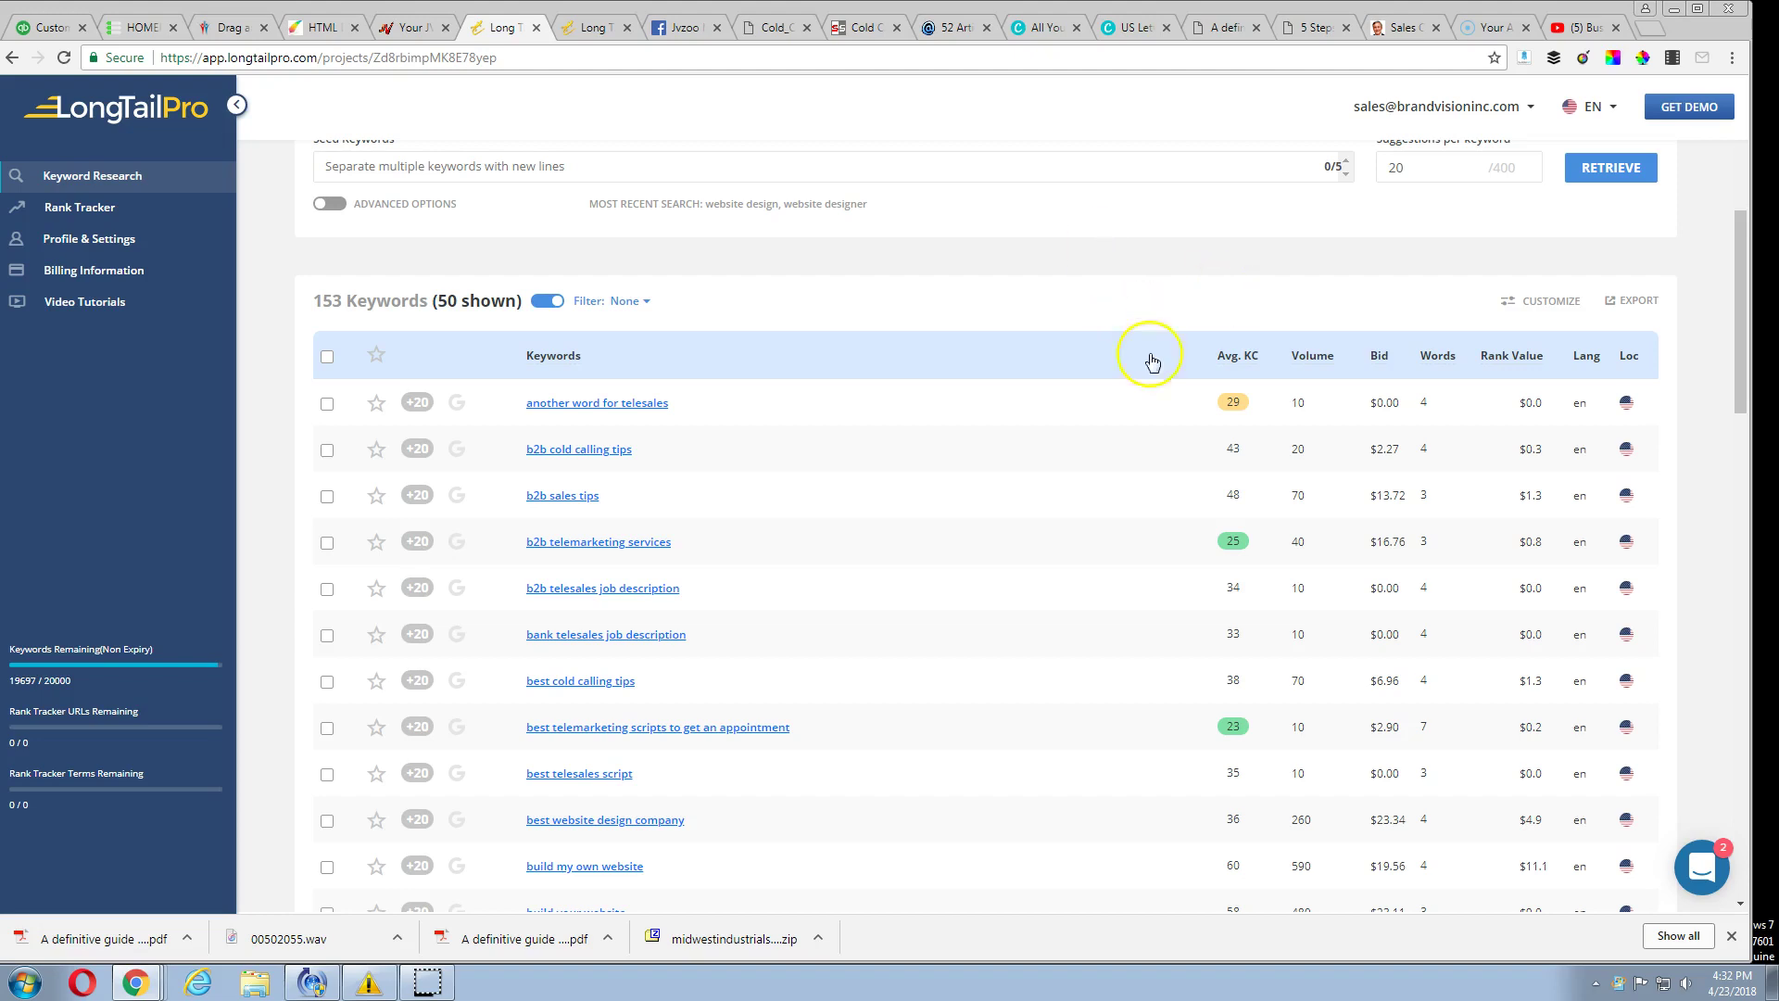
pyautogui.moveTo(599, 542)
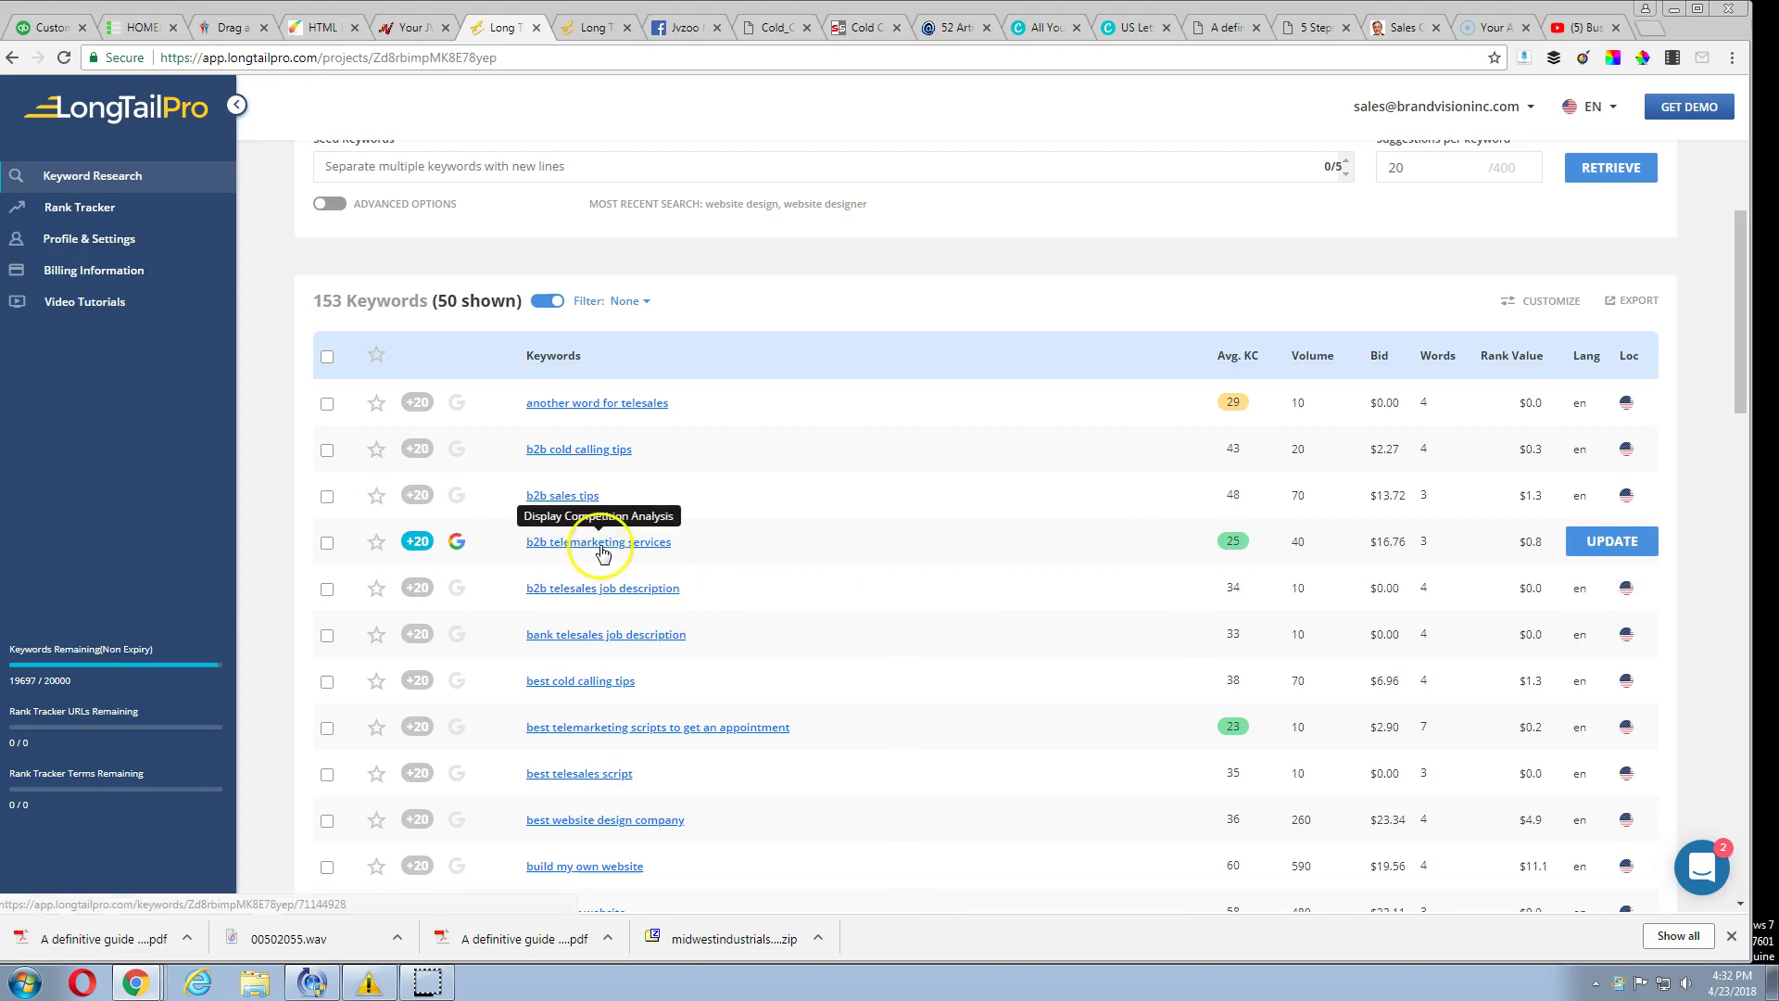
# Show the competition analysis for the 'b2b telemarketing services' keyword from the results list
pyautogui.click(603, 542)
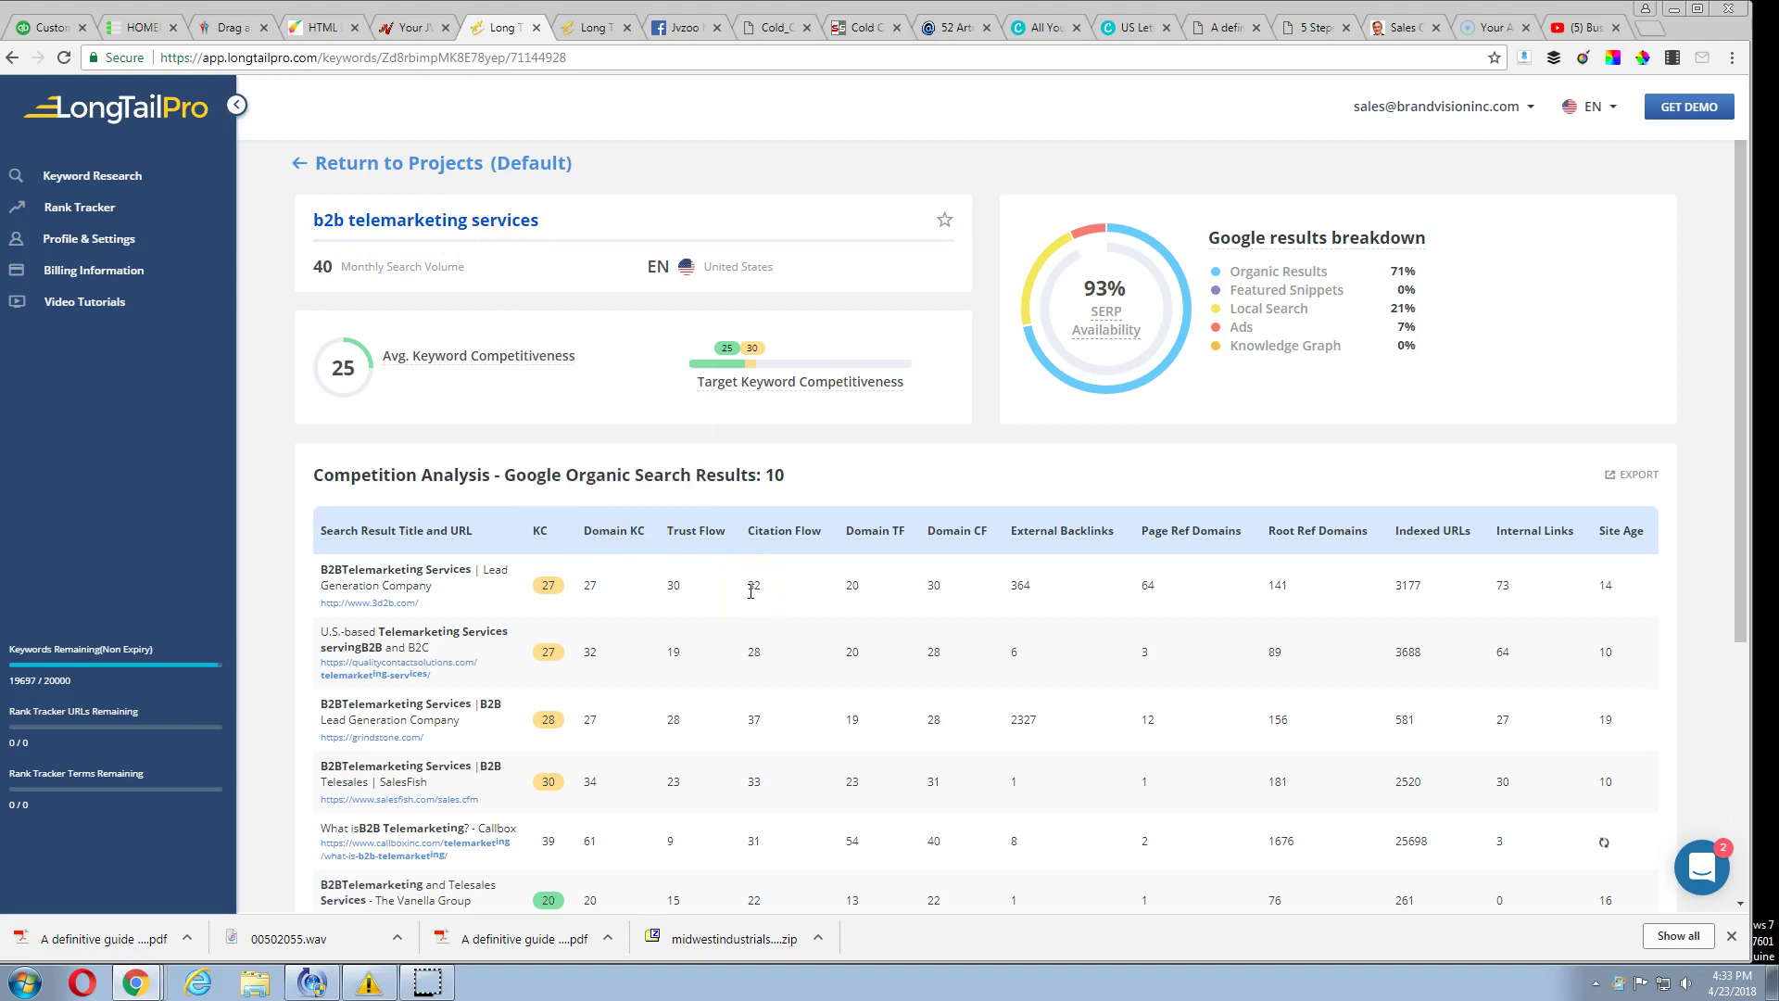
pyautogui.scroll(-3, 750, 595)
pyautogui.scroll(-2, 681, 417)
pyautogui.scroll(-3, 681, 417)
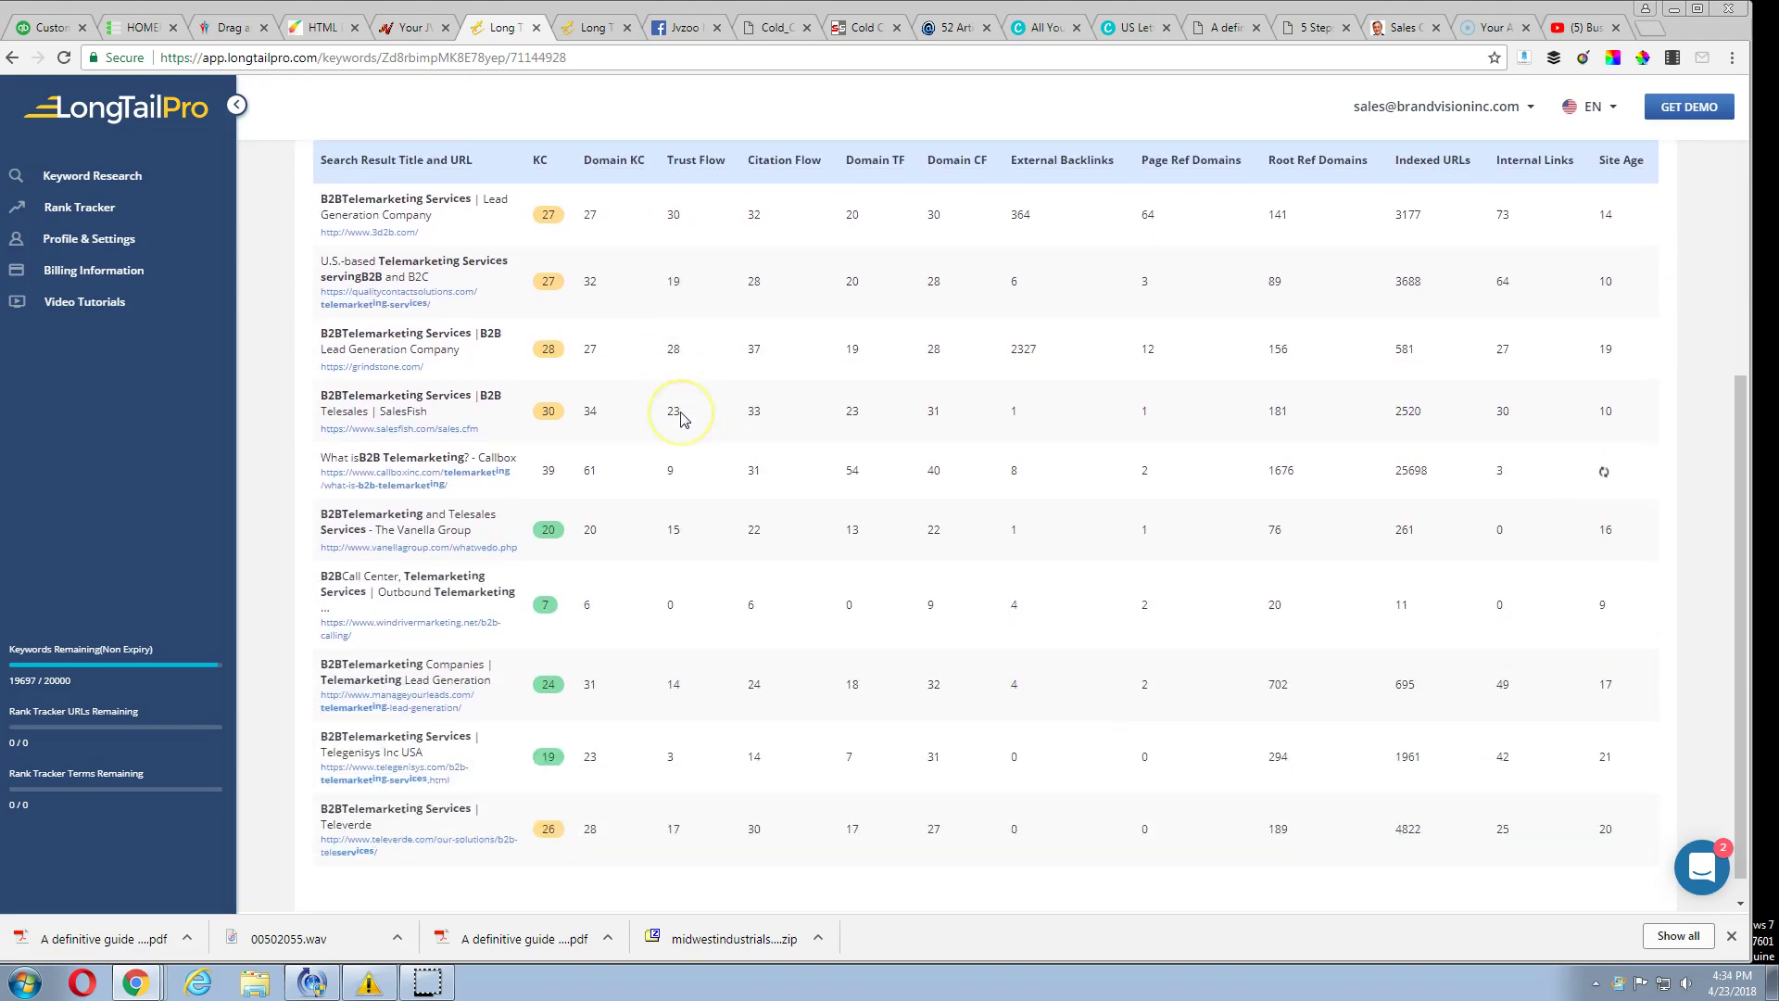
pyautogui.scroll(-1, 681, 417)
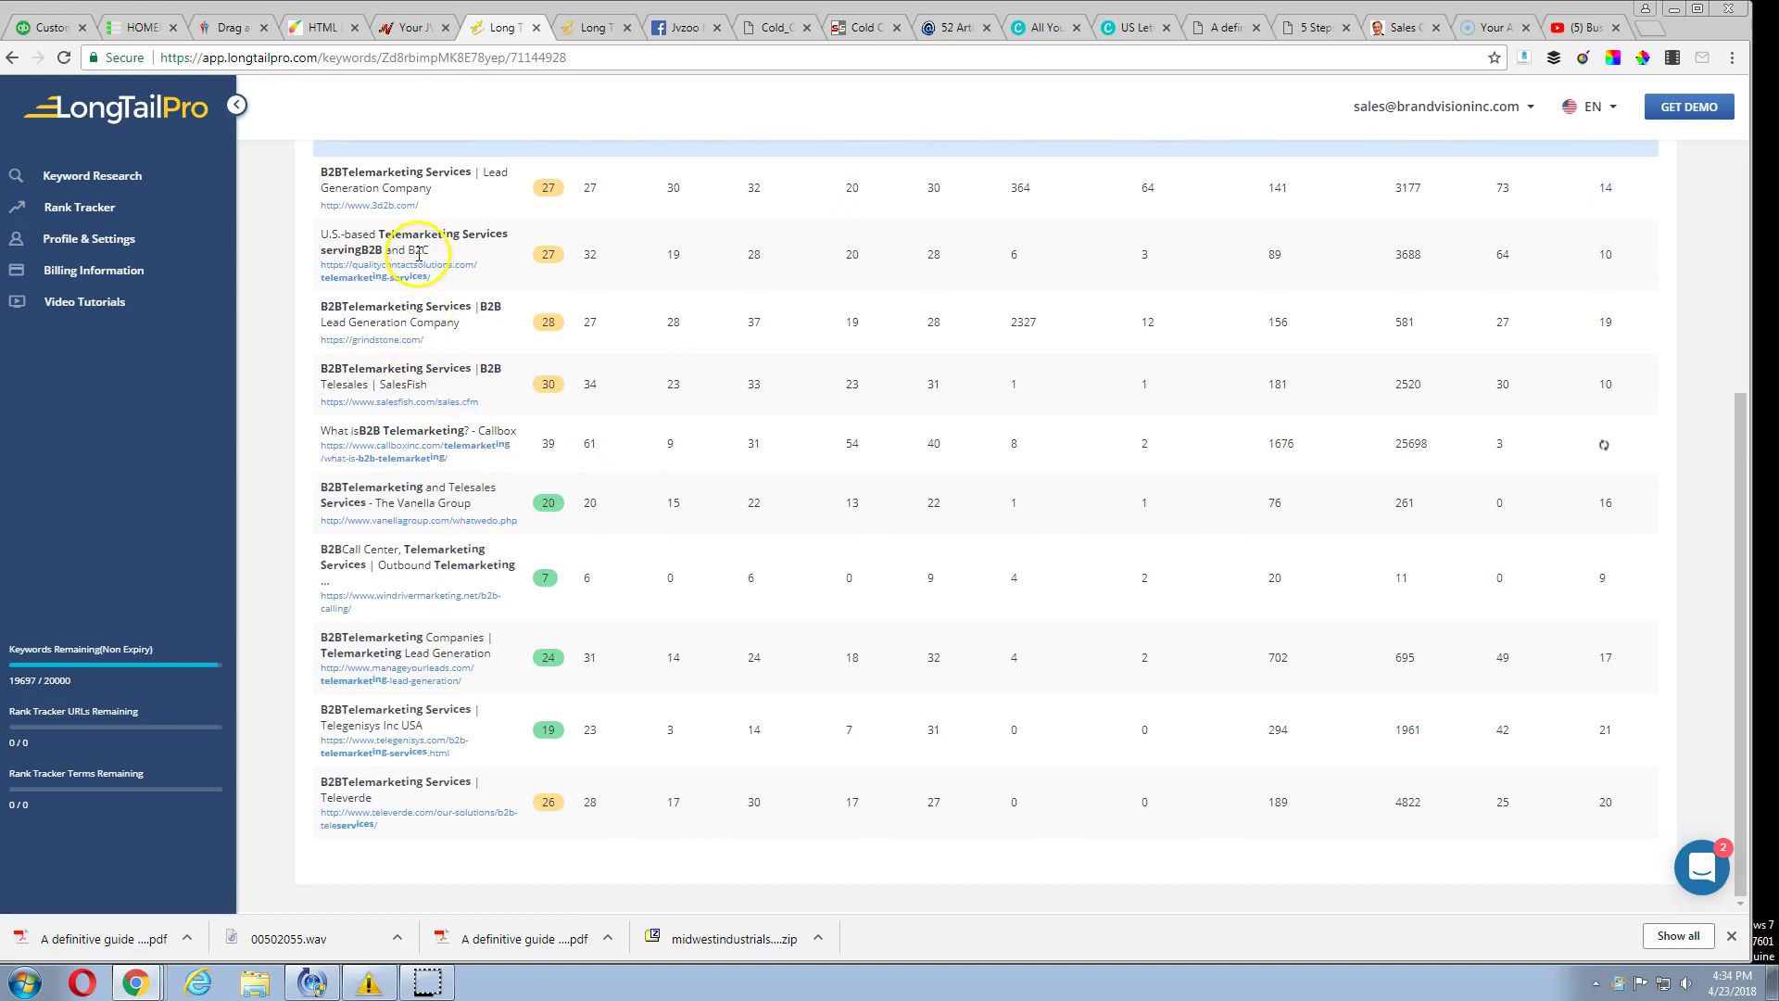
pyautogui.scroll(2, 417, 253)
pyautogui.scroll(2, 445, 305)
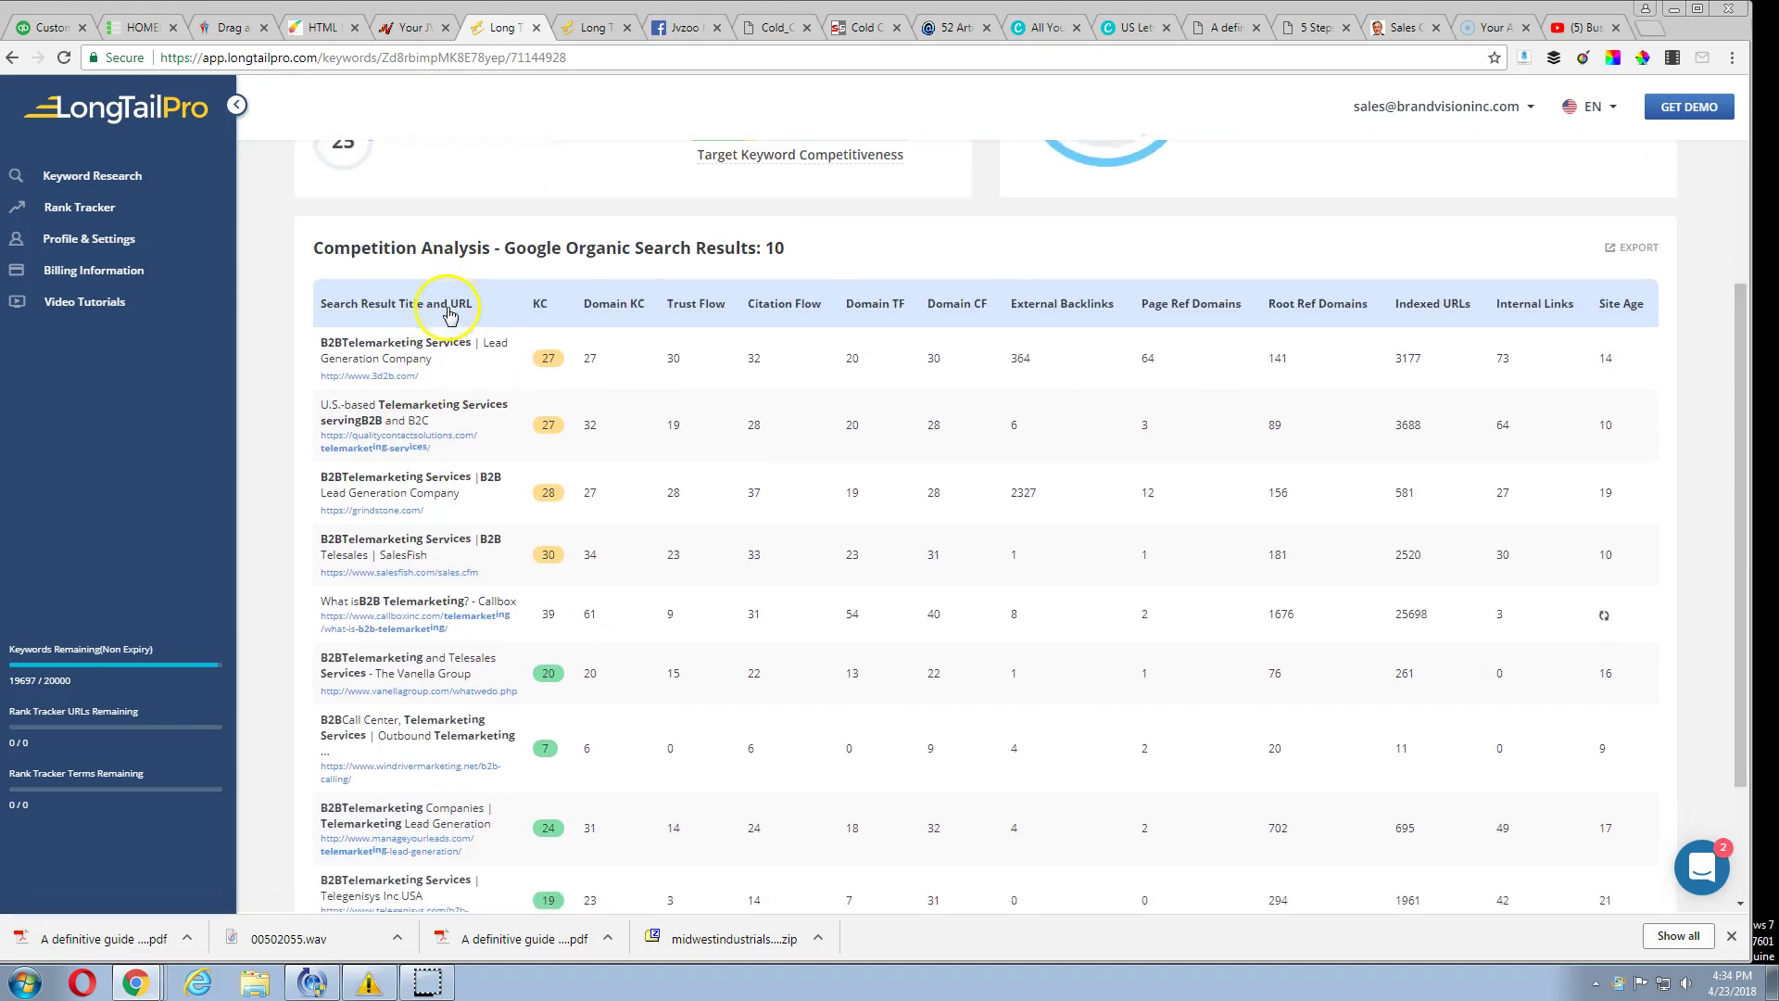
pyautogui.scroll(-1, 450, 314)
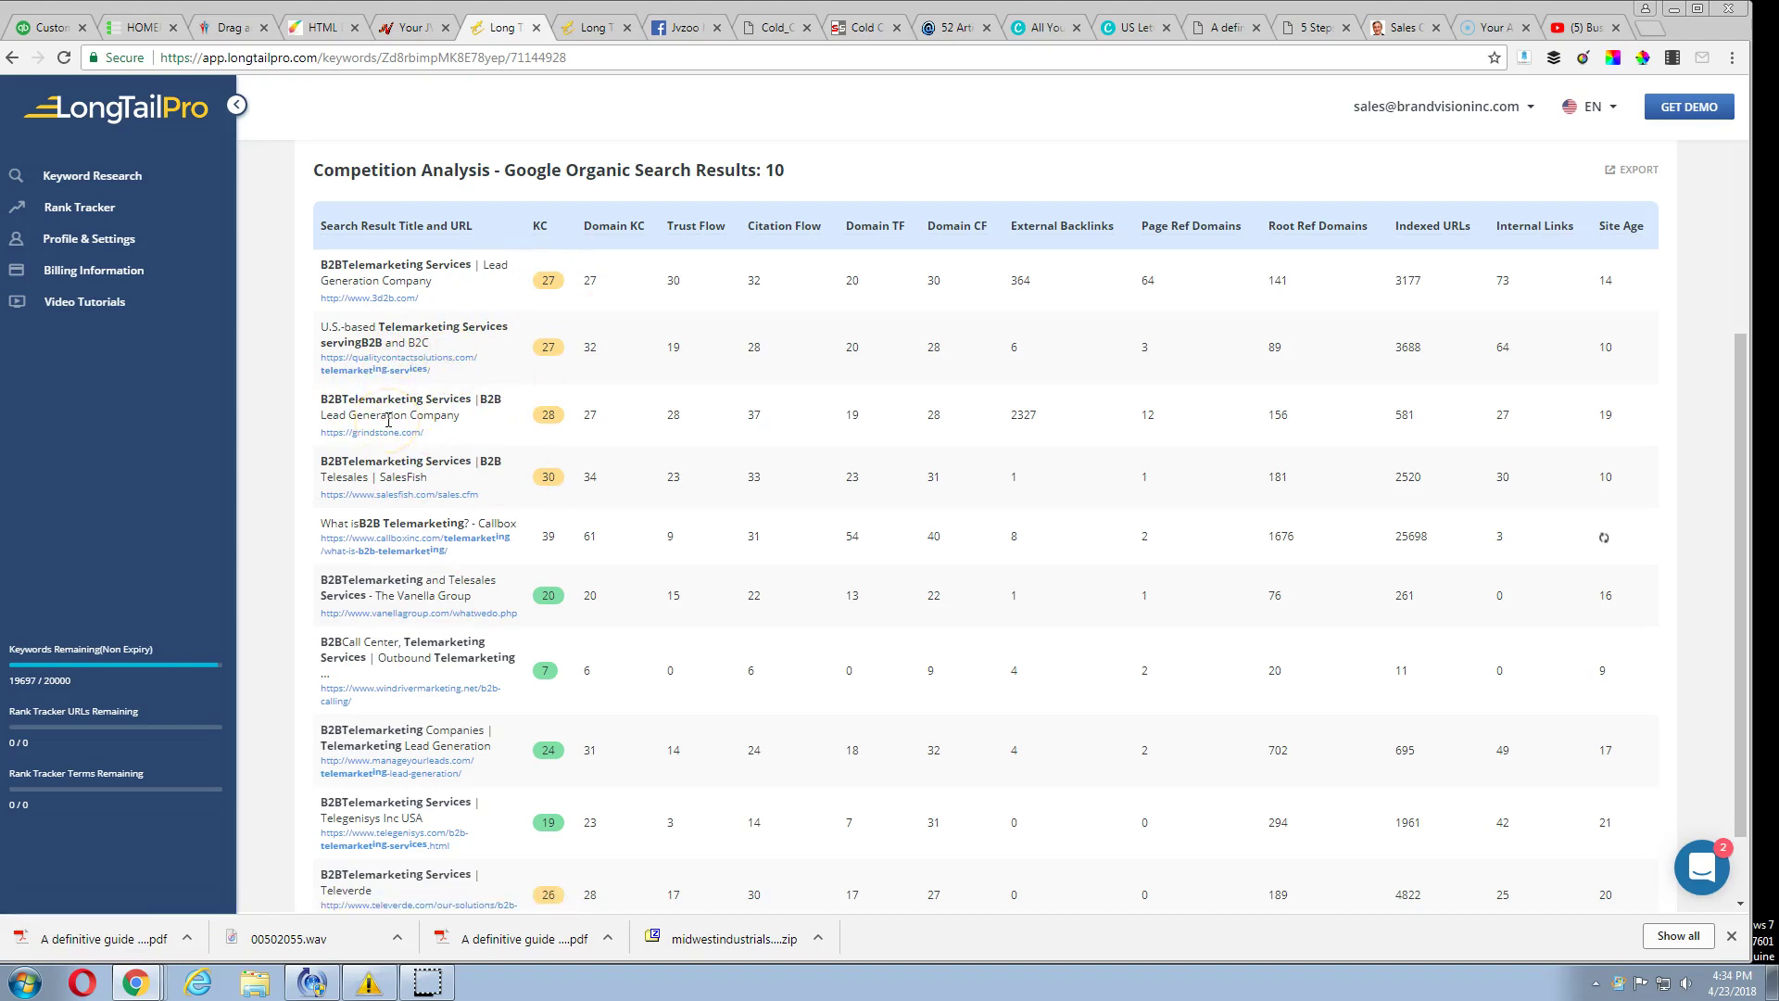
pyautogui.scroll(-2, 389, 423)
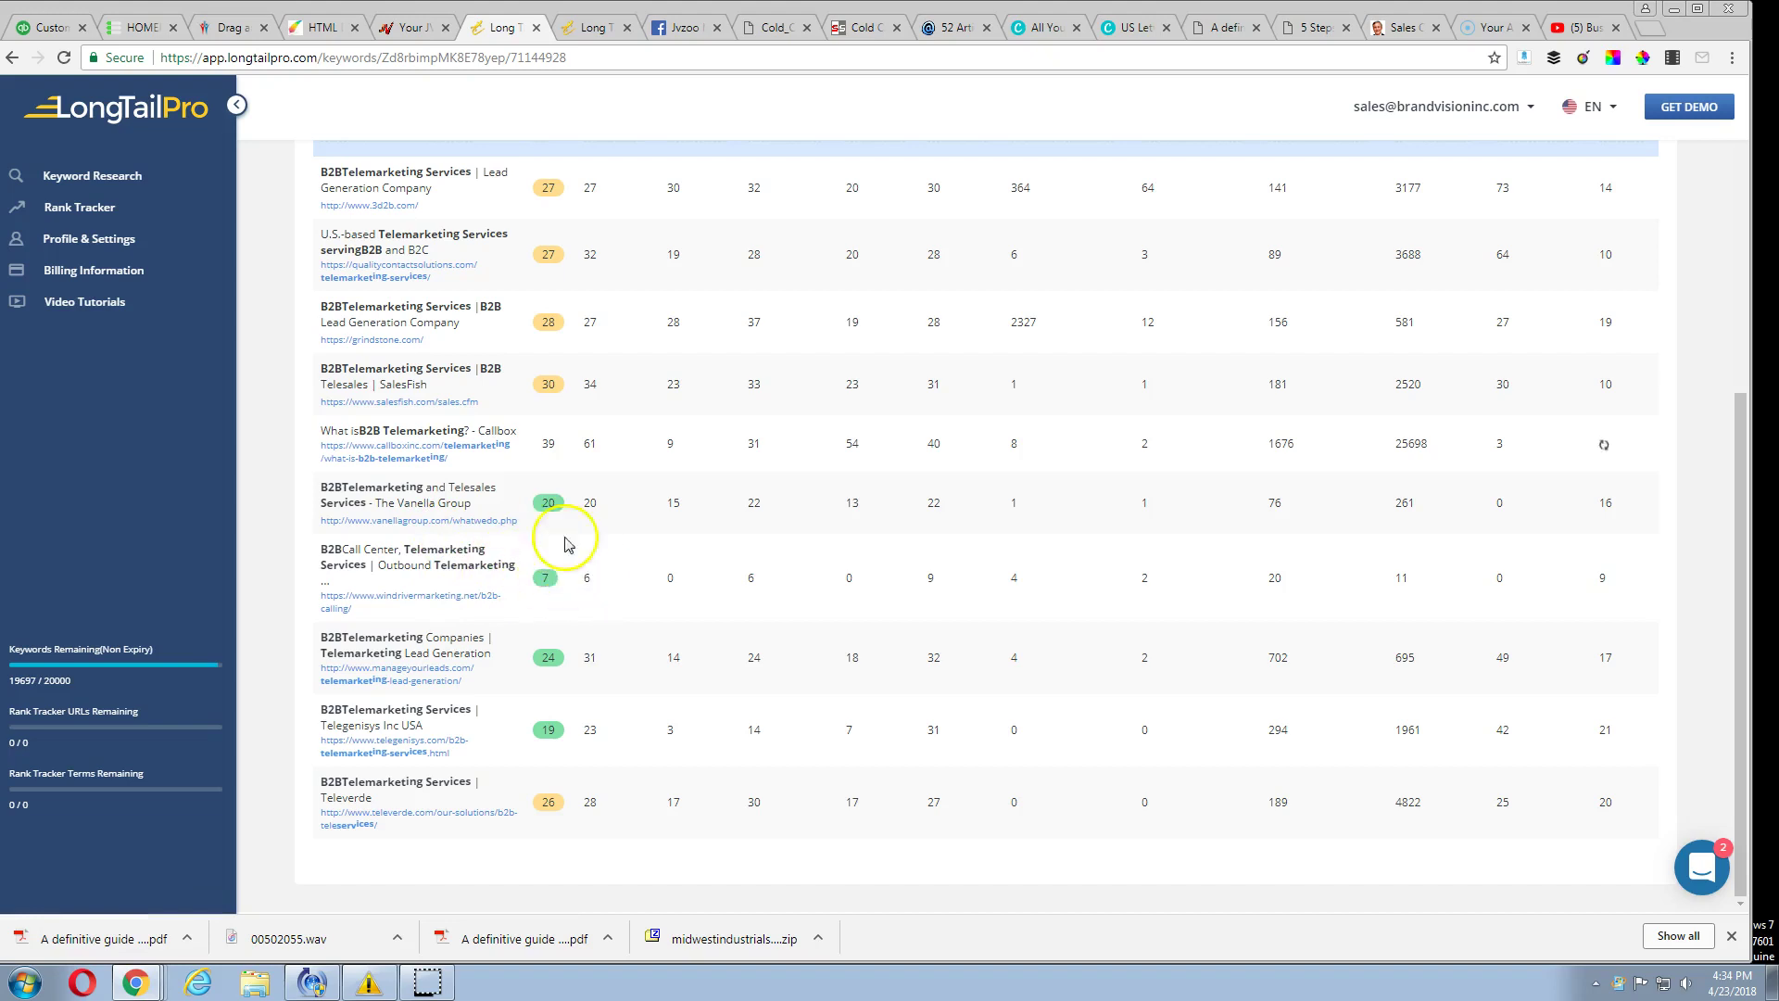
pyautogui.scroll(2, 477, 511)
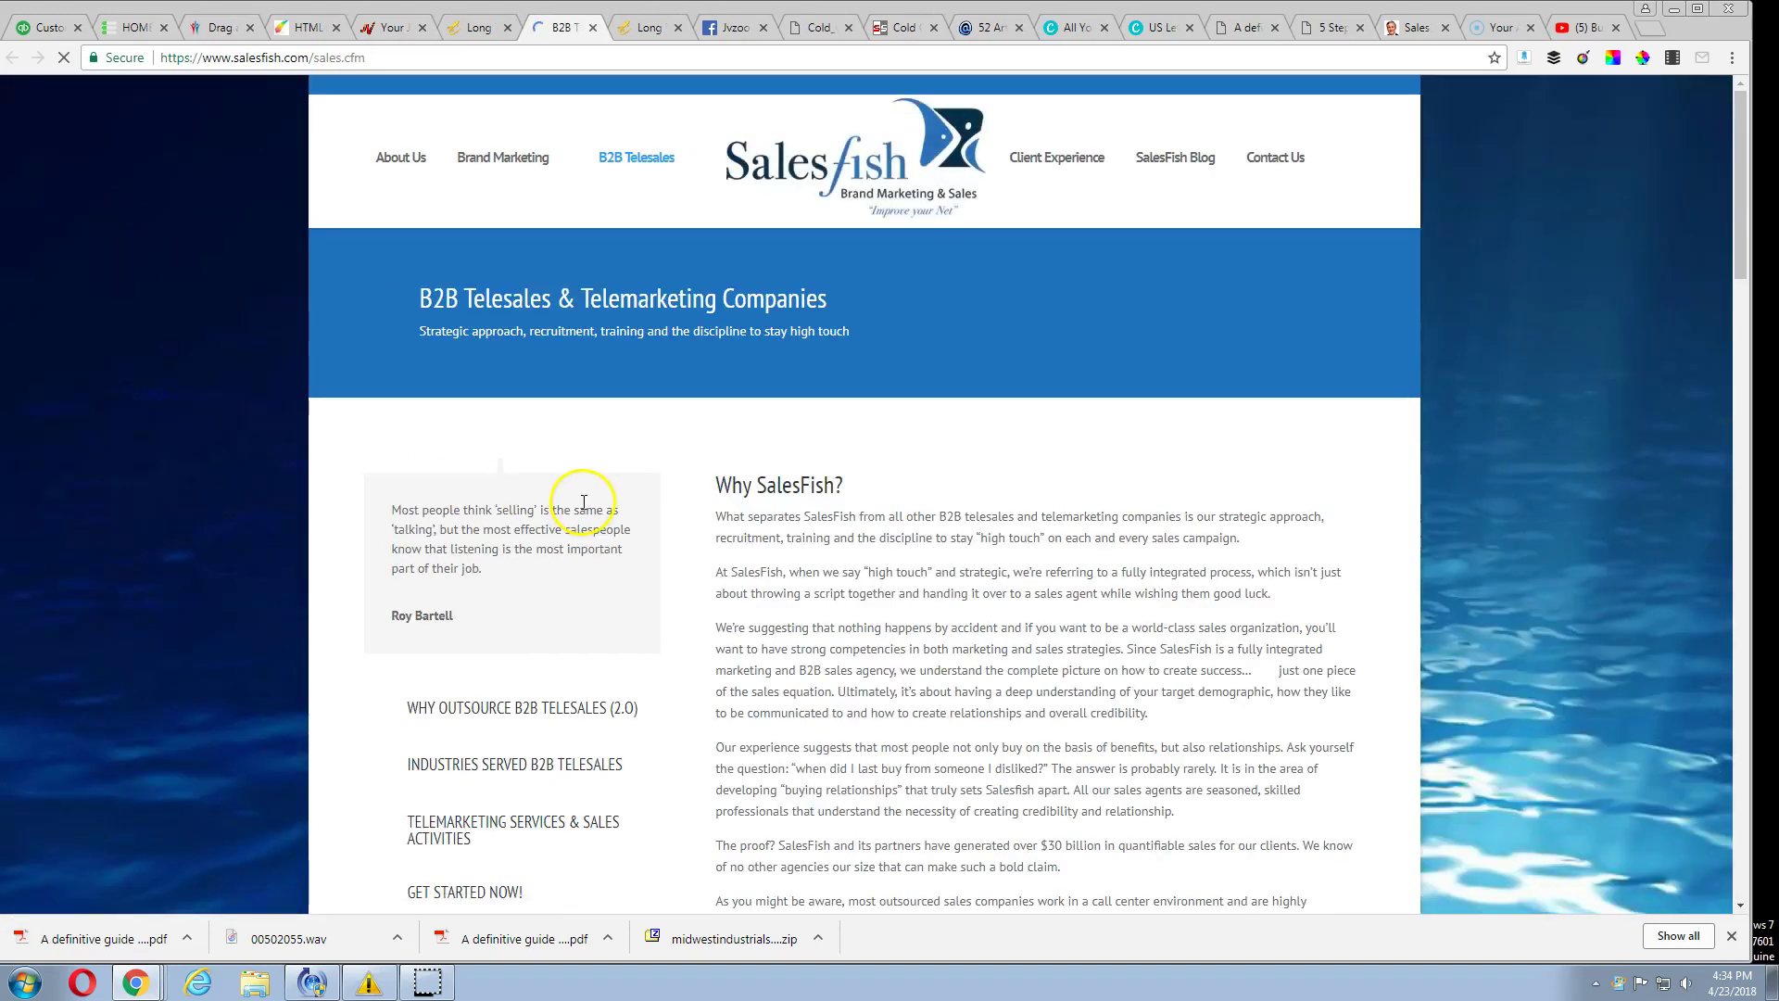
pyautogui.scroll(-5, 661, 512)
pyautogui.scroll(-5, 724, 500)
pyautogui.scroll(-5, 751, 493)
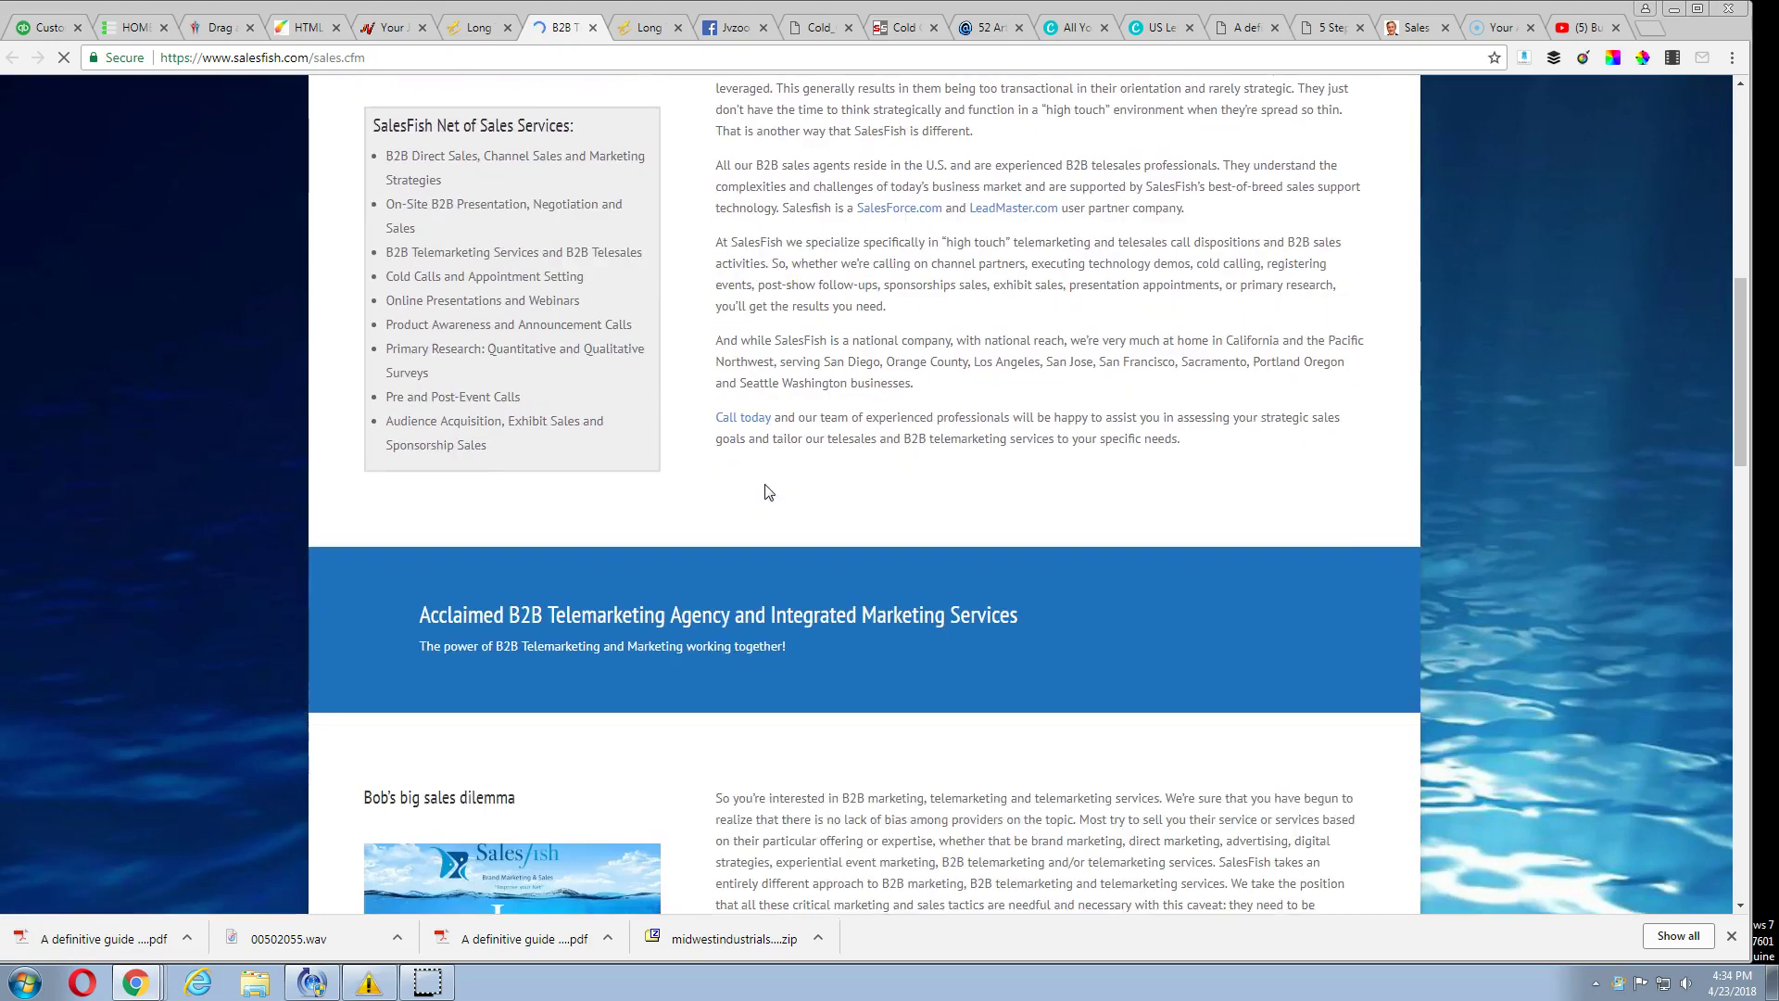
pyautogui.scroll(-5, 766, 491)
pyautogui.scroll(-5, 765, 491)
pyautogui.scroll(-5, 766, 492)
pyautogui.scroll(-5, 765, 491)
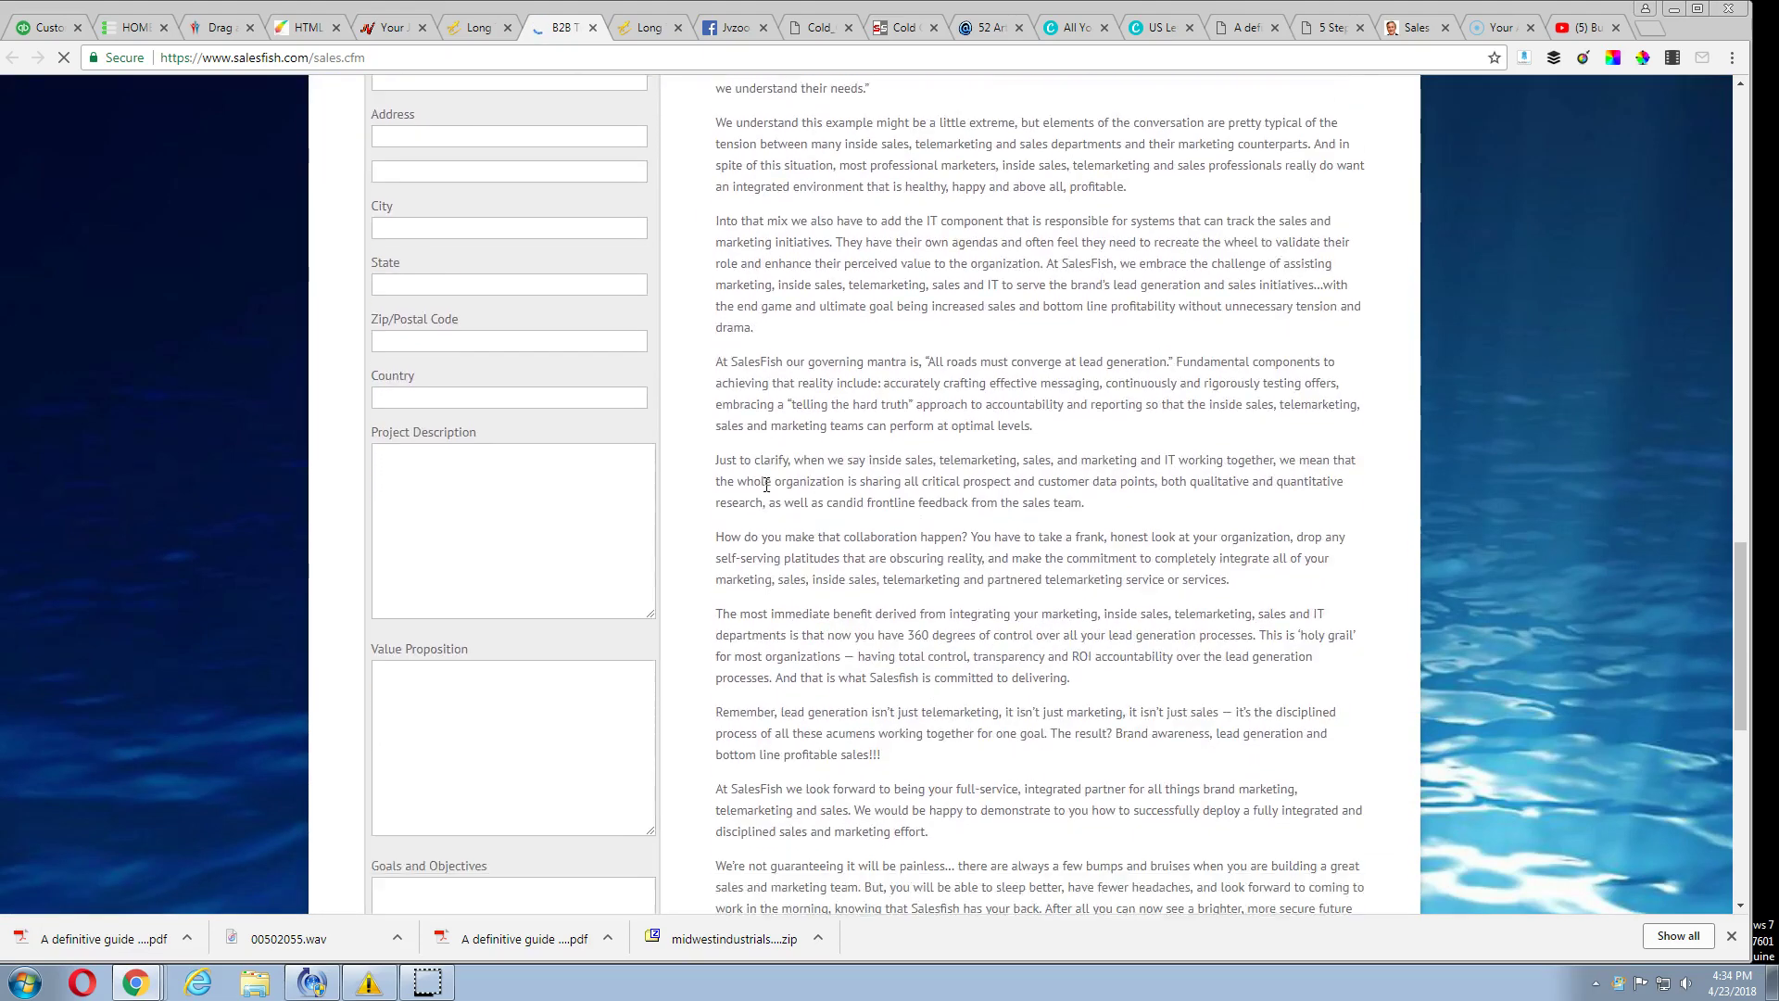
pyautogui.scroll(-5, 766, 491)
pyautogui.scroll(-5, 764, 484)
pyautogui.scroll(8, 765, 486)
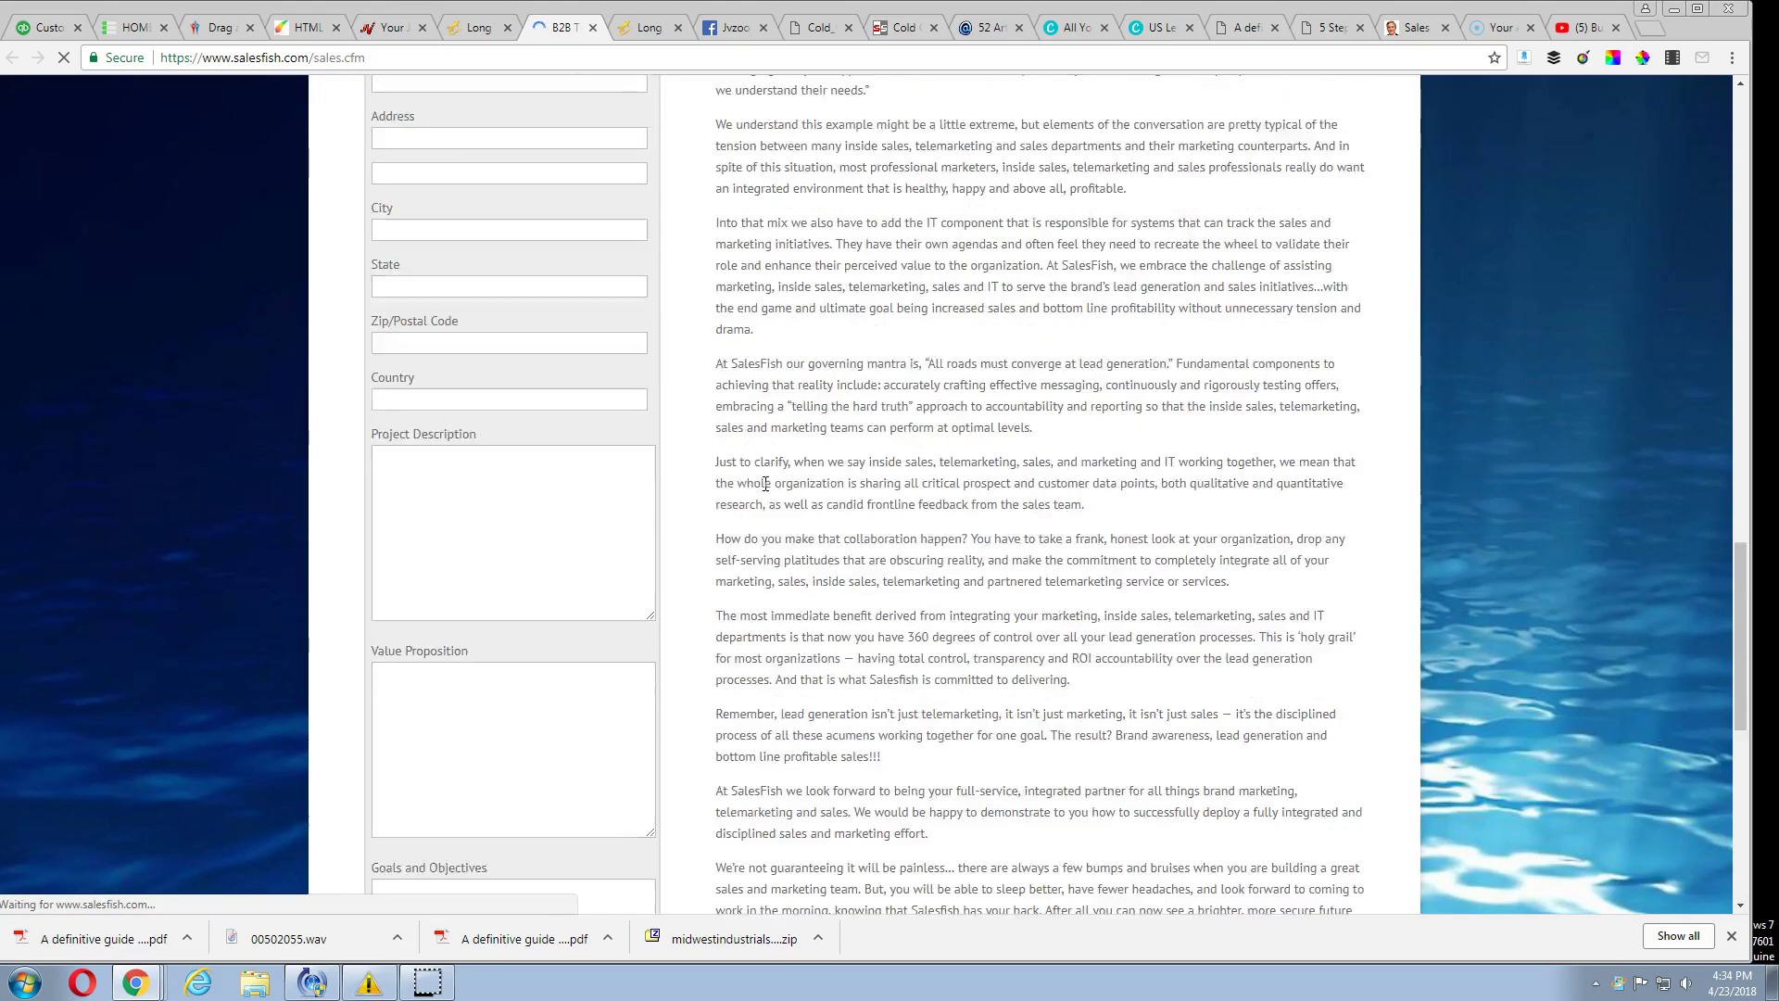
pyautogui.scroll(8, 628, 251)
pyautogui.scroll(3, 628, 251)
# Switch back to the LongTailPro browser tab and select Rank Tracker in the sidebar
pyautogui.click(480, 25)
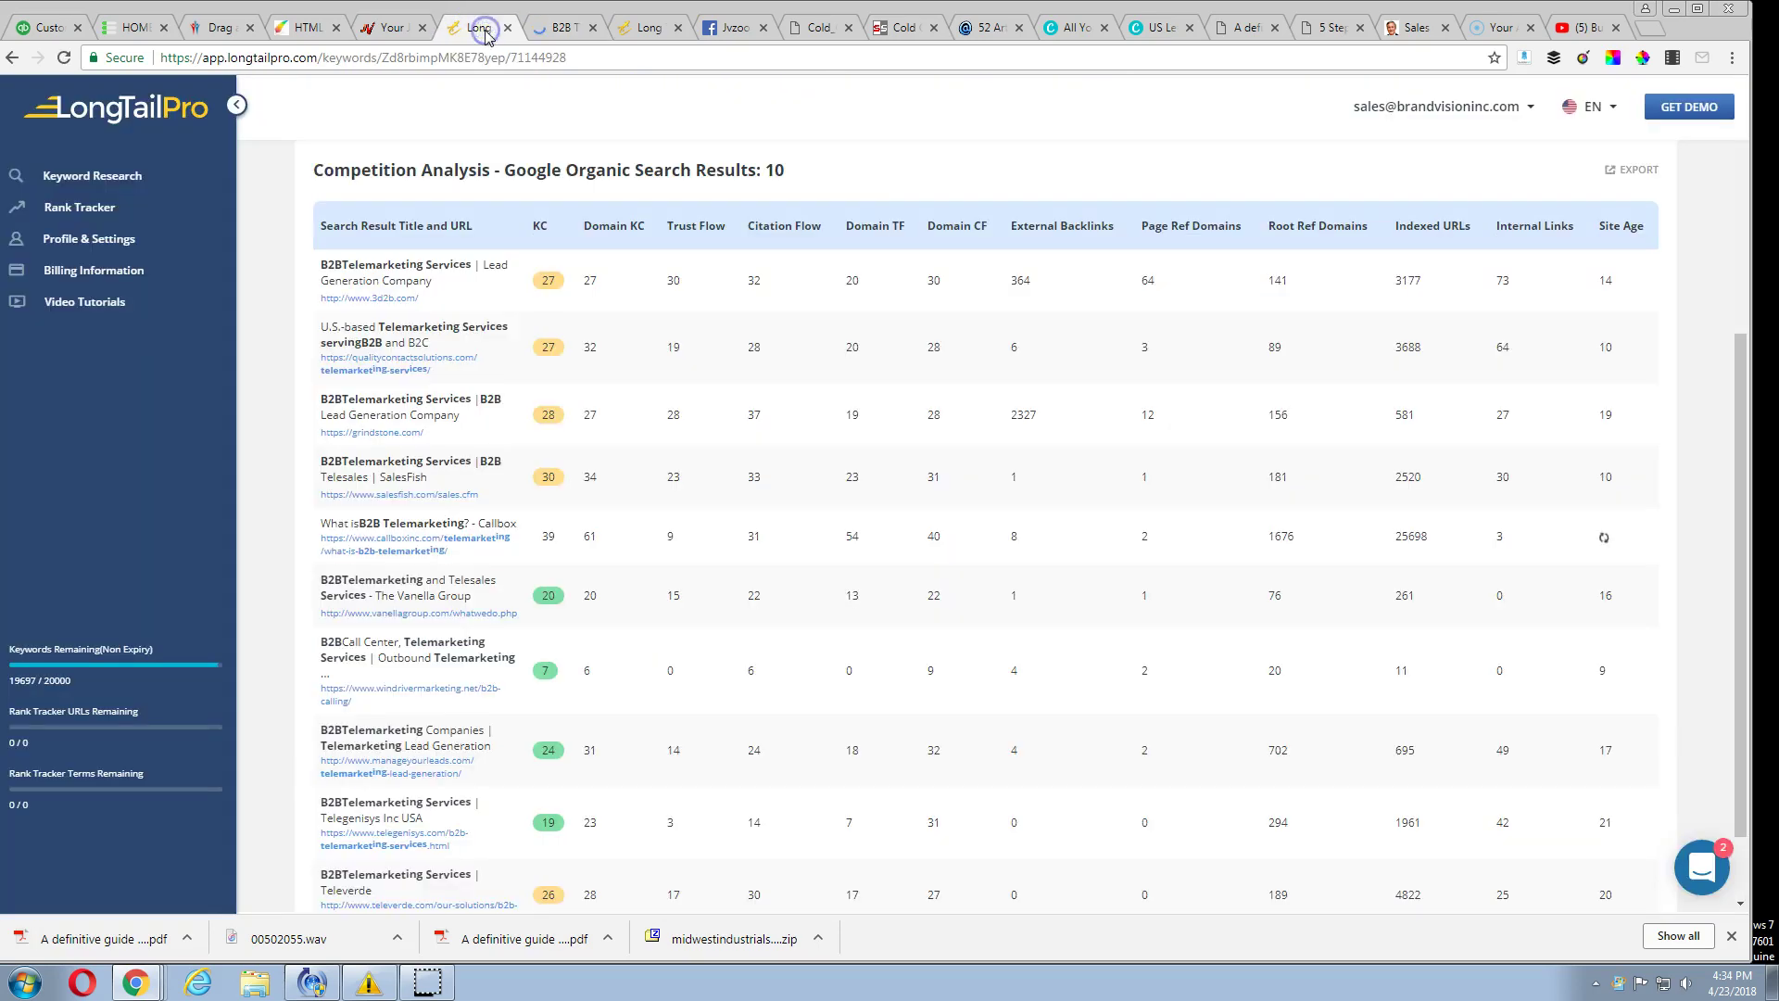
pyautogui.scroll(3, 334, 373)
pyautogui.scroll(3, 334, 373)
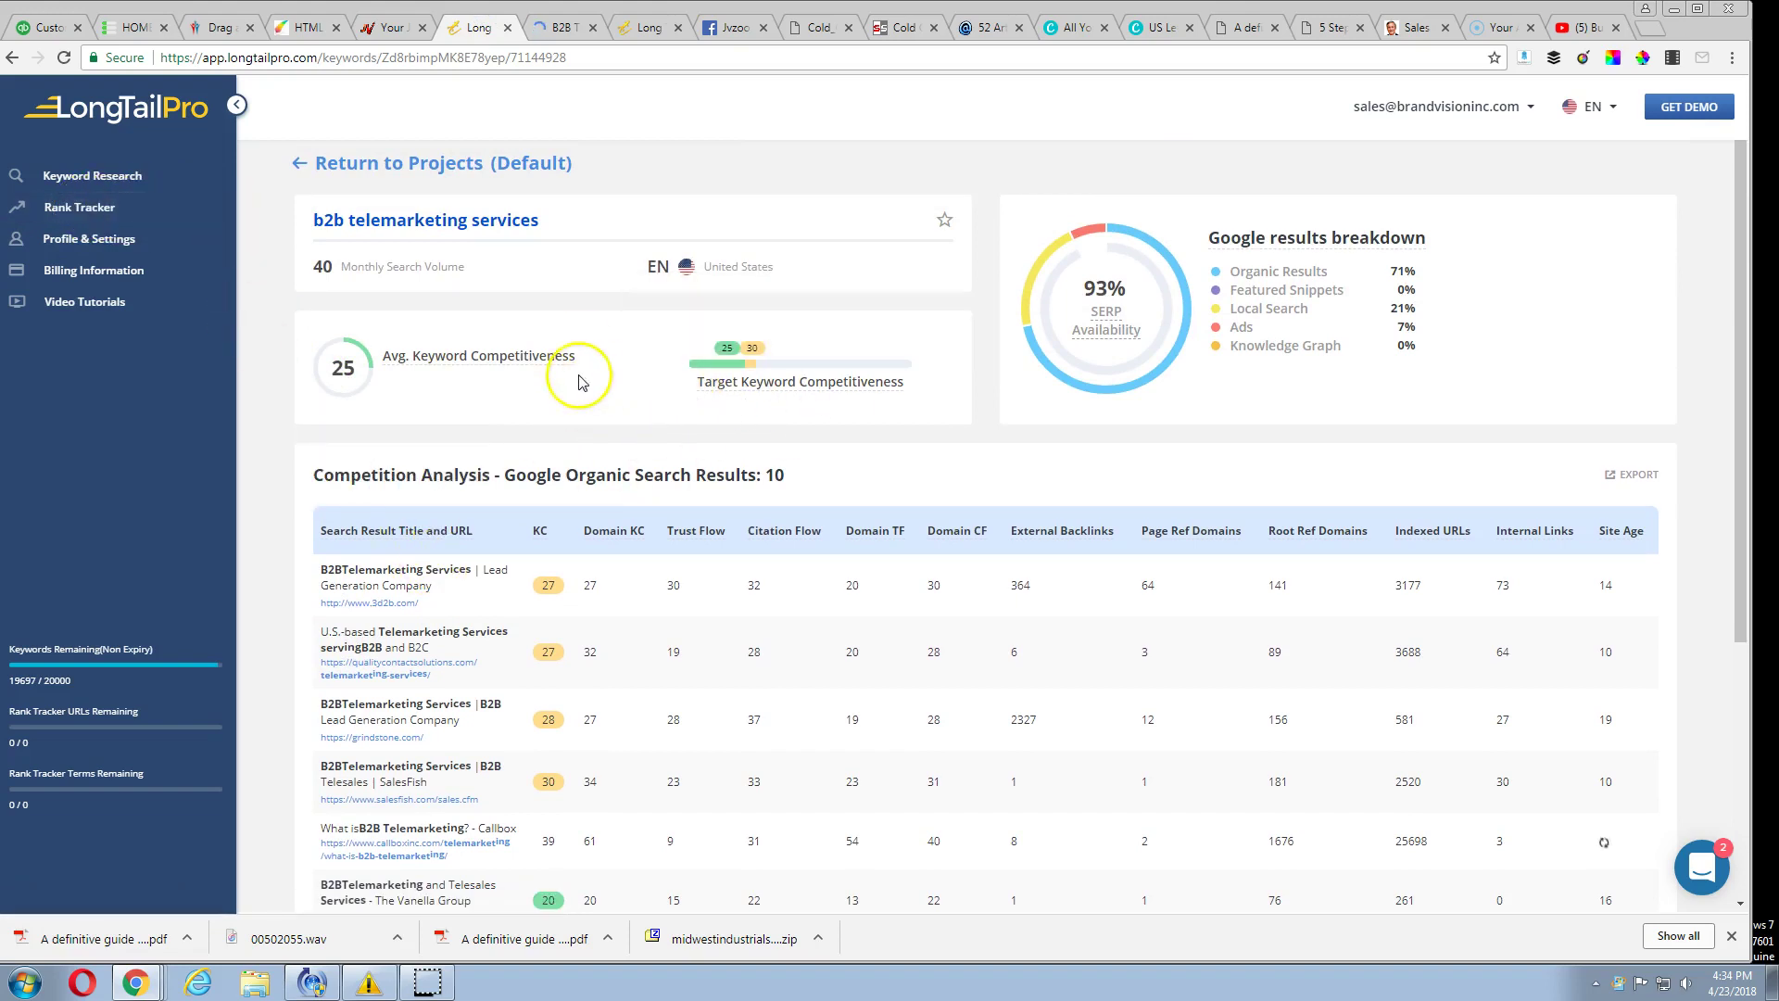
pyautogui.click(97, 208)
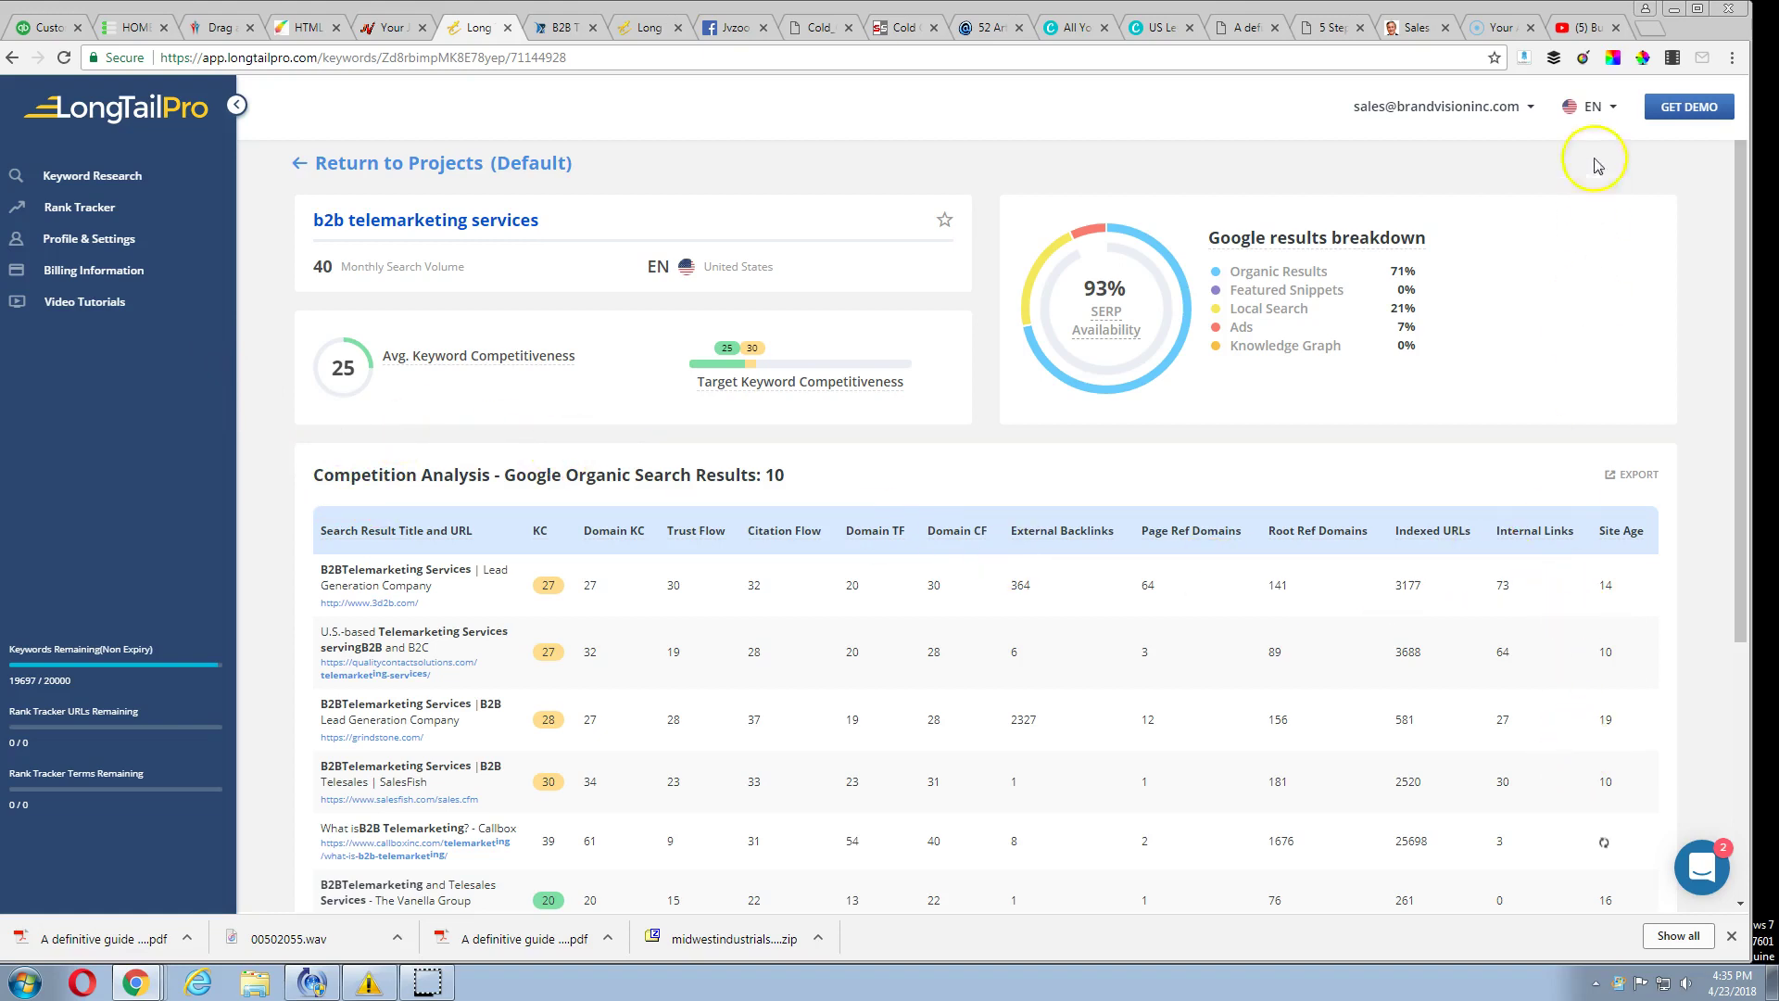
pyautogui.click(1686, 110)
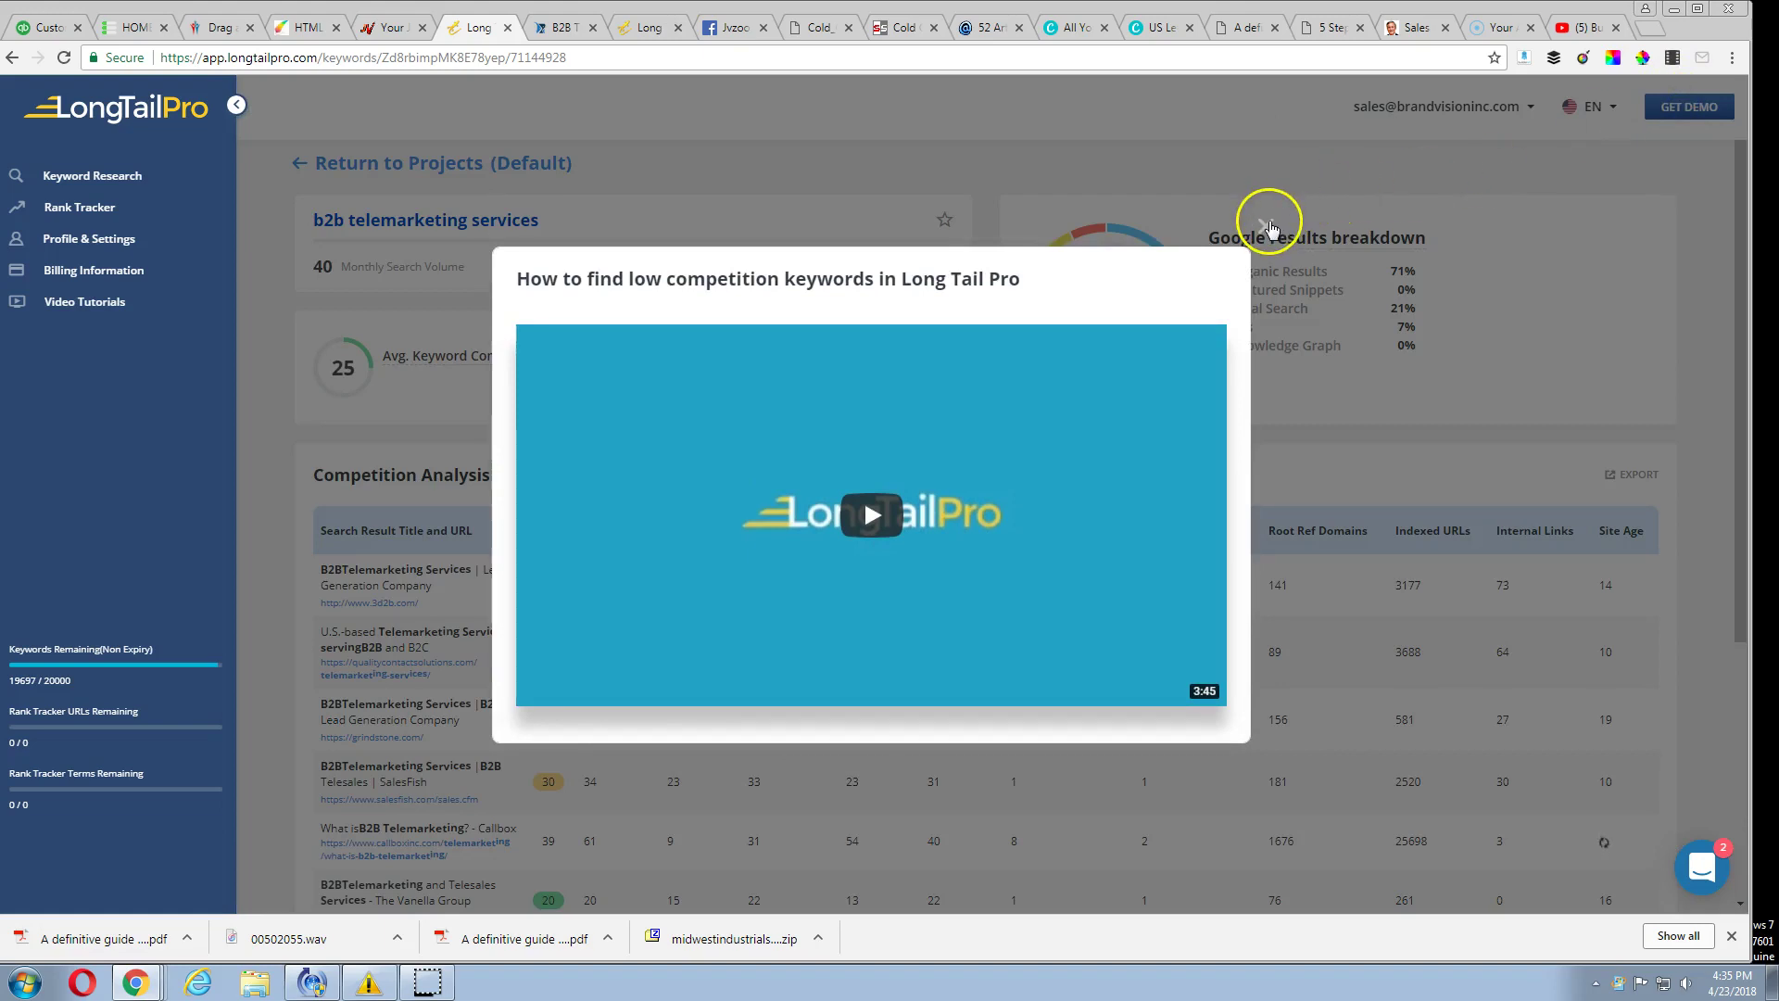
pyautogui.click(1269, 229)
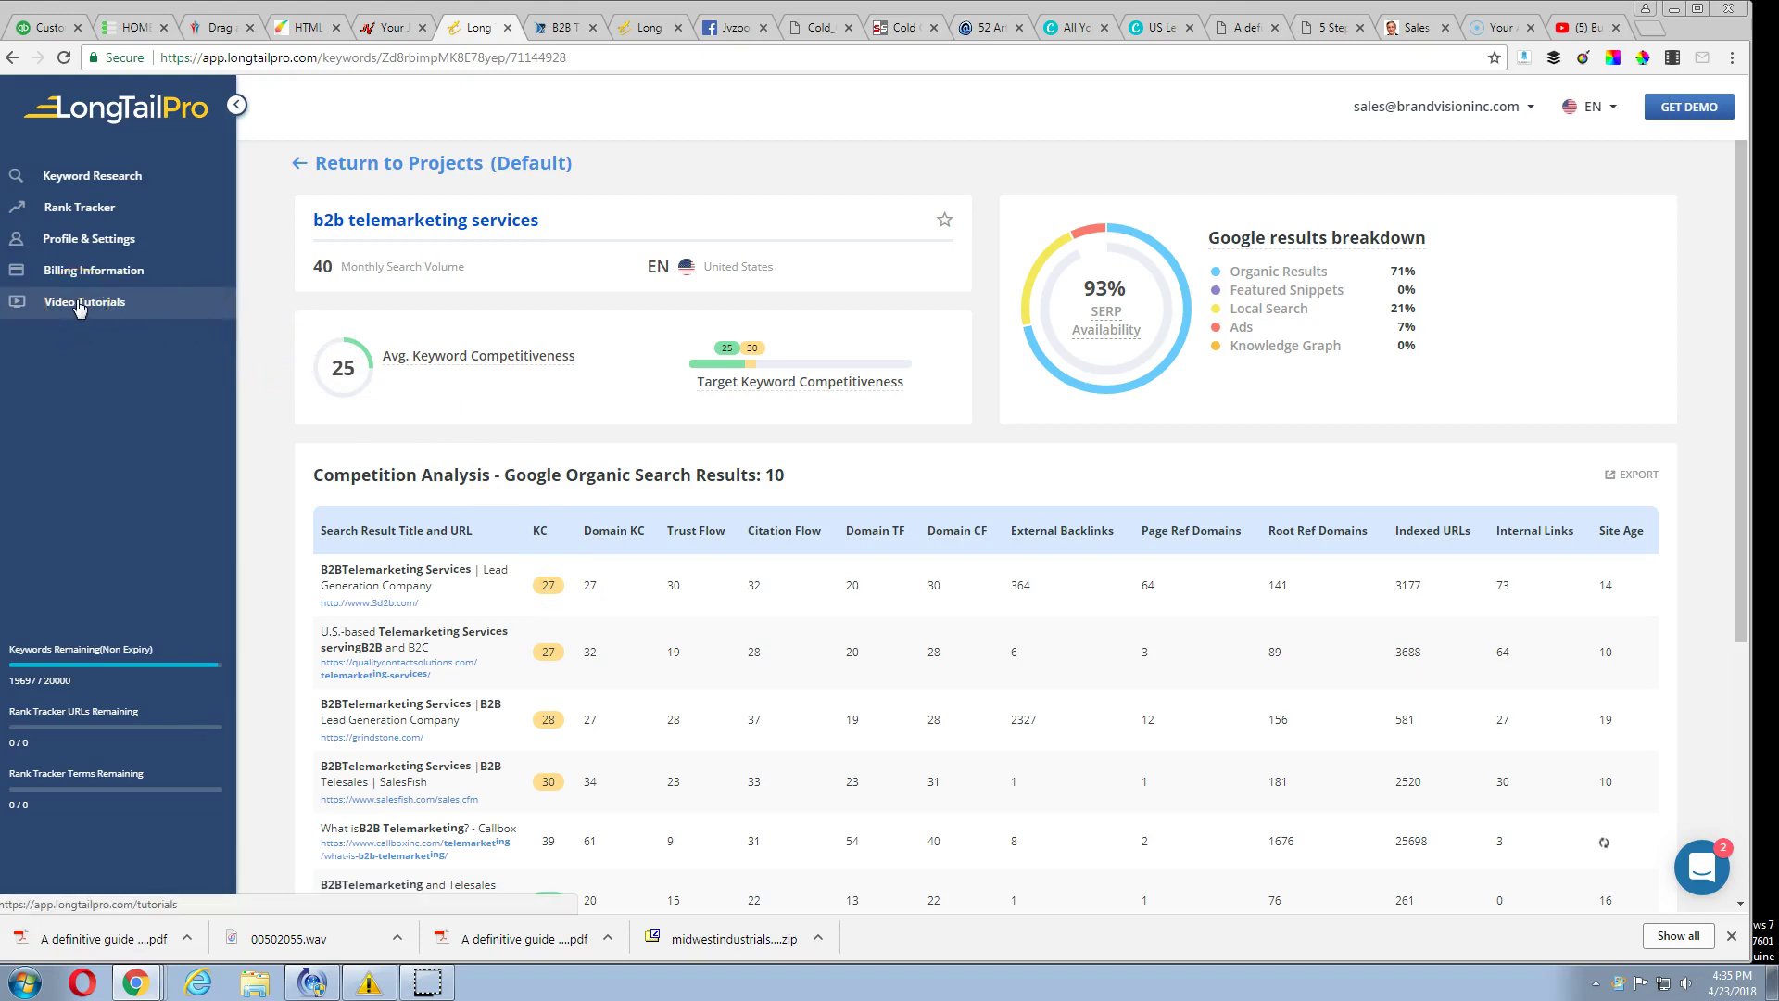
# Bring up the Long Tail Bootcamp video tutorials, then go back to Keyword Research
pyautogui.click(78, 307)
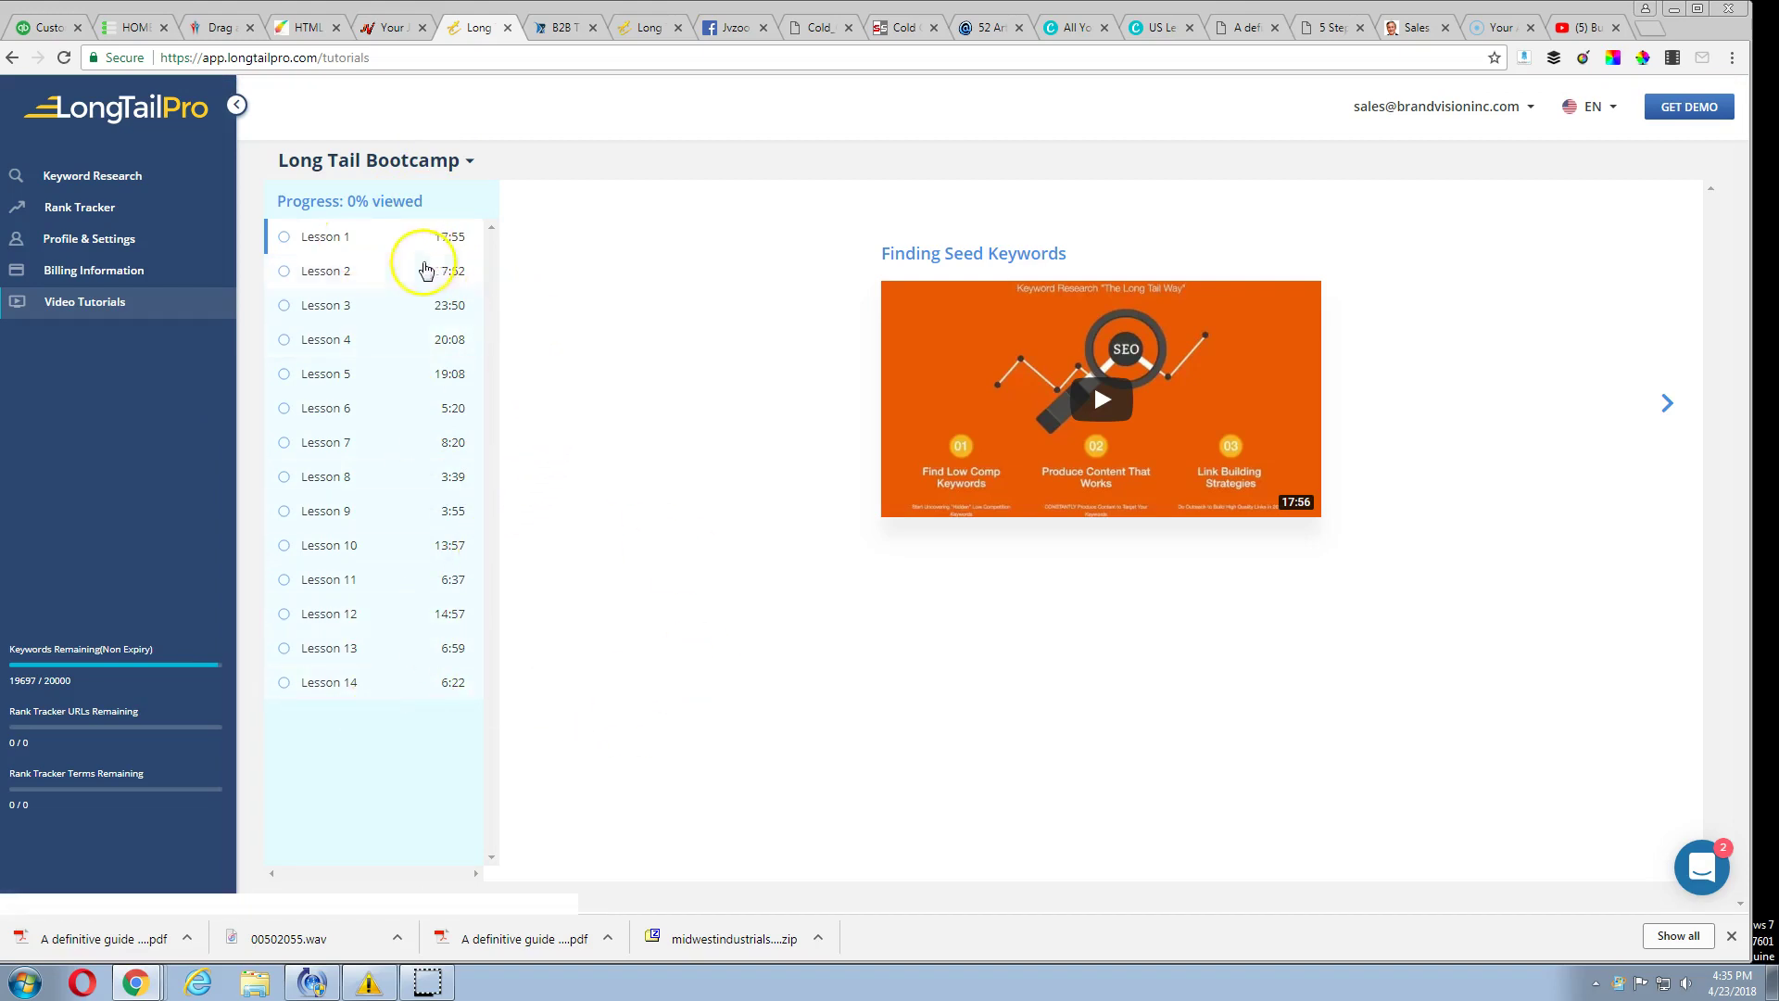
pyautogui.click(142, 179)
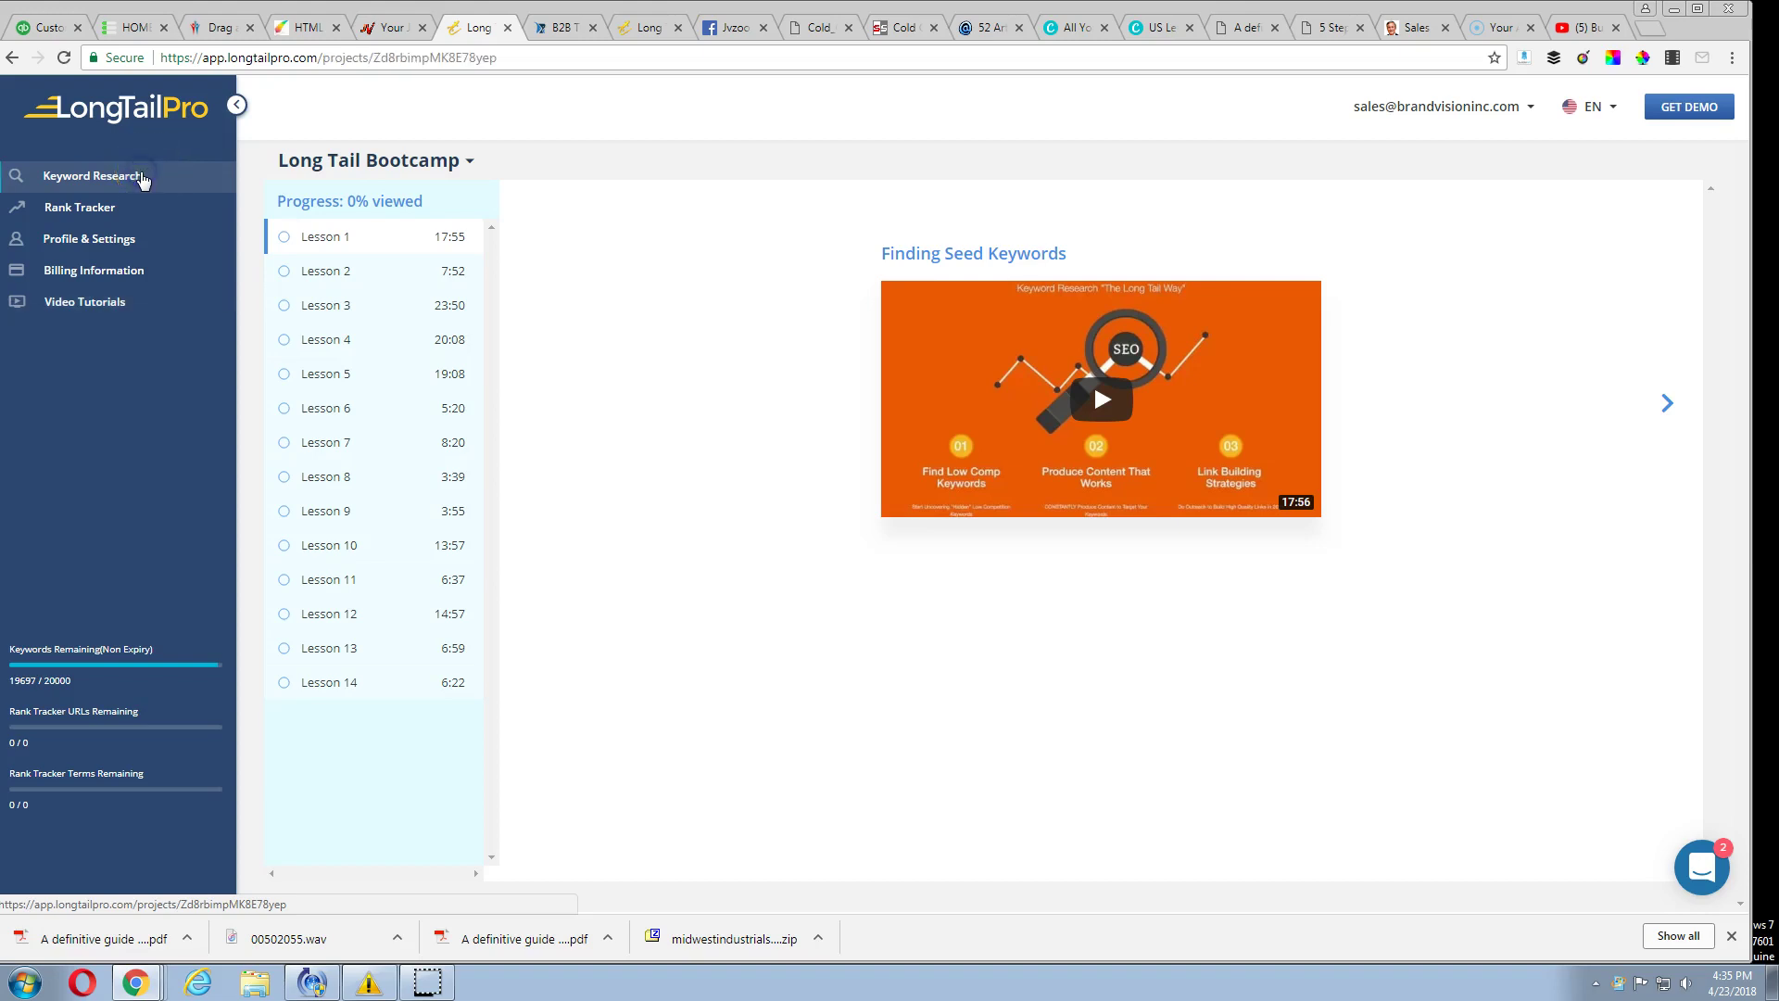